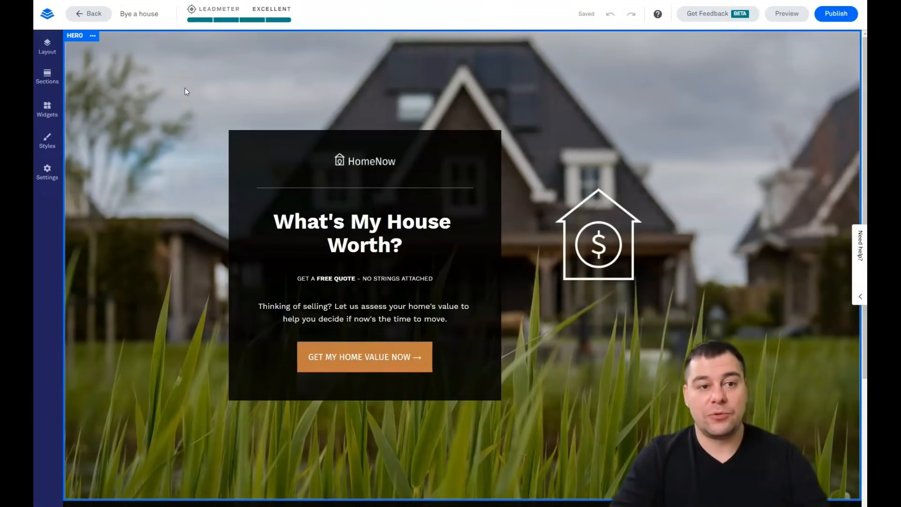
Look through the page's layout outline and its section, widget, style and settings options.
{"action": "left_click", "coordinate": [47, 52]}
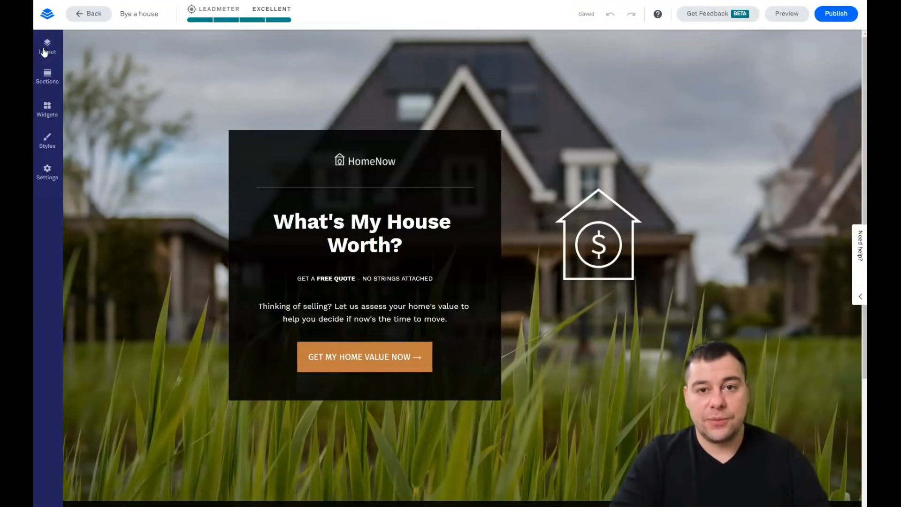
{"action": "left_click", "coordinate": [47, 52]}
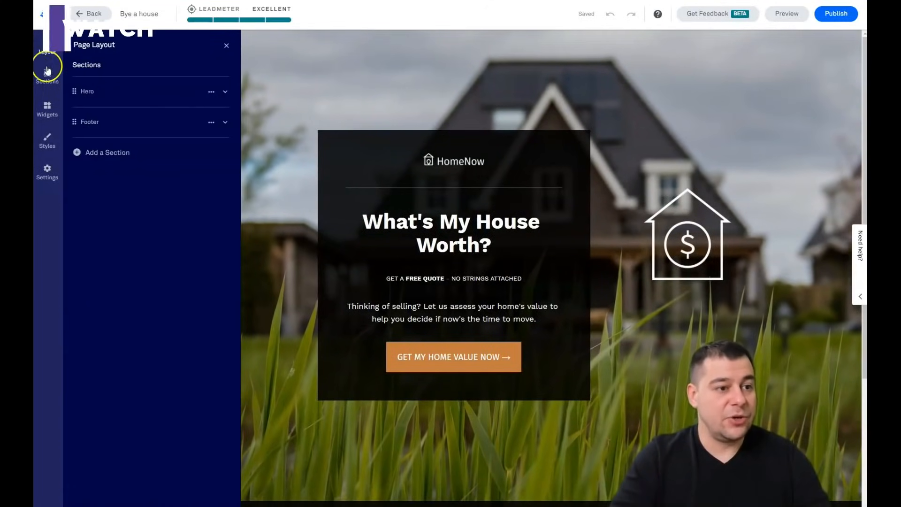
{"action": "left_click", "coordinate": [47, 75]}
{"action": "left_click", "coordinate": [48, 110]}
{"action": "left_click", "coordinate": [47, 139]}
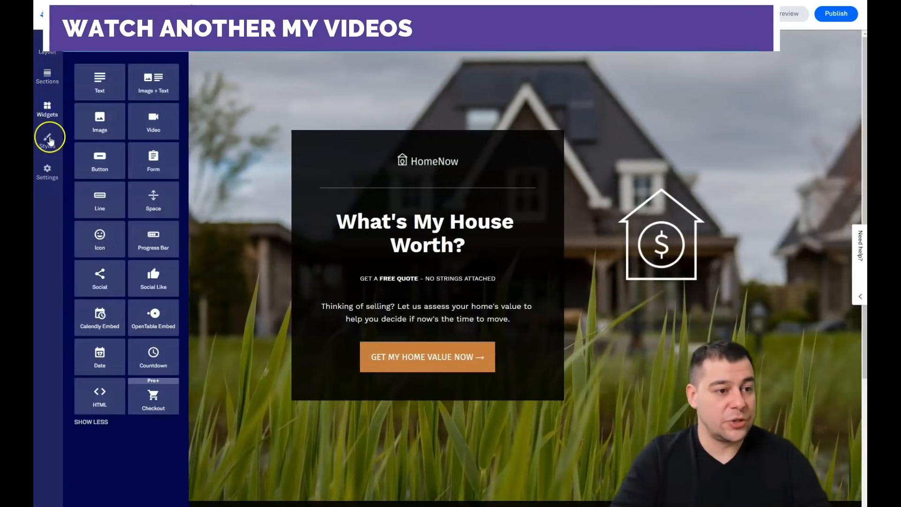
{"action": "left_click", "coordinate": [47, 172]}
{"action": "left_click", "coordinate": [48, 83]}
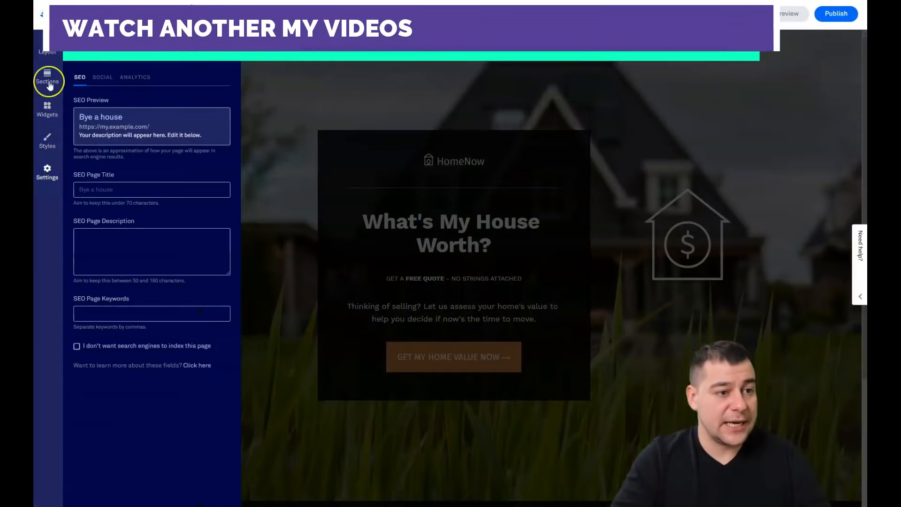
{"action": "left_click", "coordinate": [48, 52]}
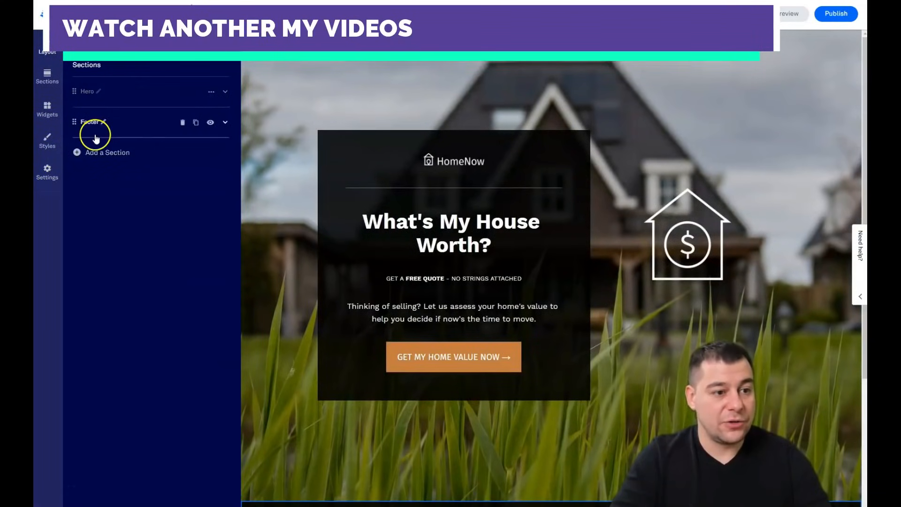
Browse the ready-made section templates for About, Call to Action, Contact Us and FAQs.
{"action": "left_click", "coordinate": [46, 75]}
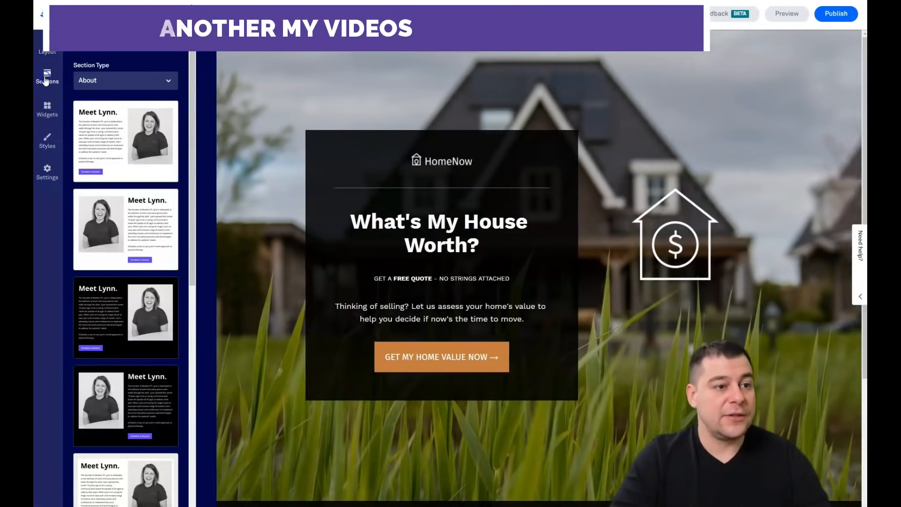
{"action": "left_click", "coordinate": [166, 80]}
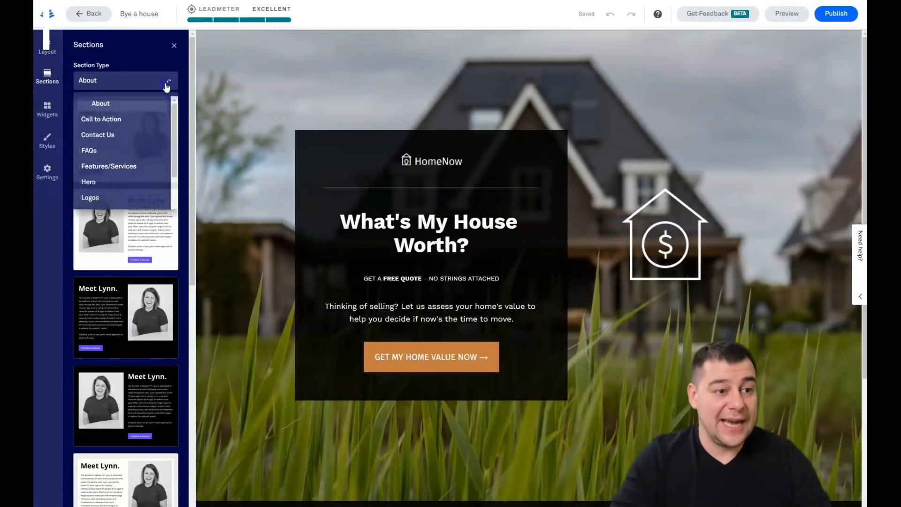
{"action": "left_click", "coordinate": [98, 121]}
{"action": "left_click", "coordinate": [165, 81]}
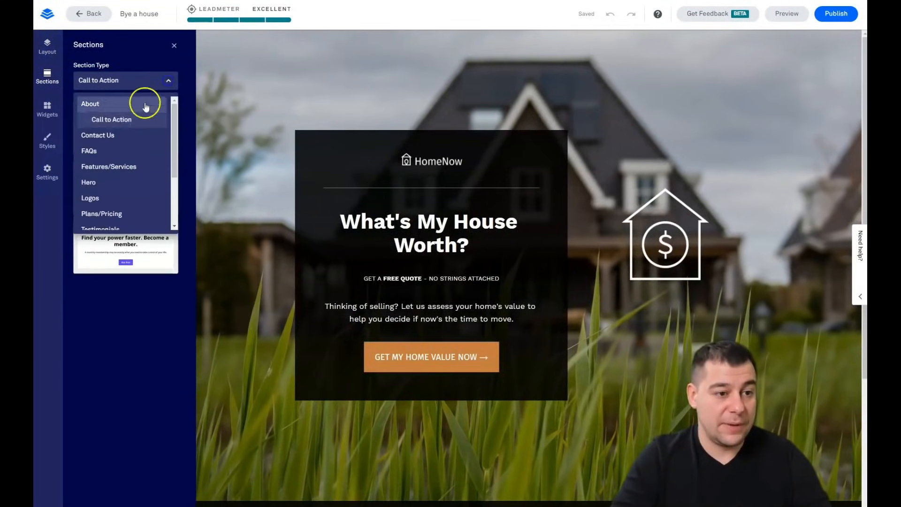
{"action": "left_click", "coordinate": [110, 136]}
{"action": "left_click", "coordinate": [163, 80]}
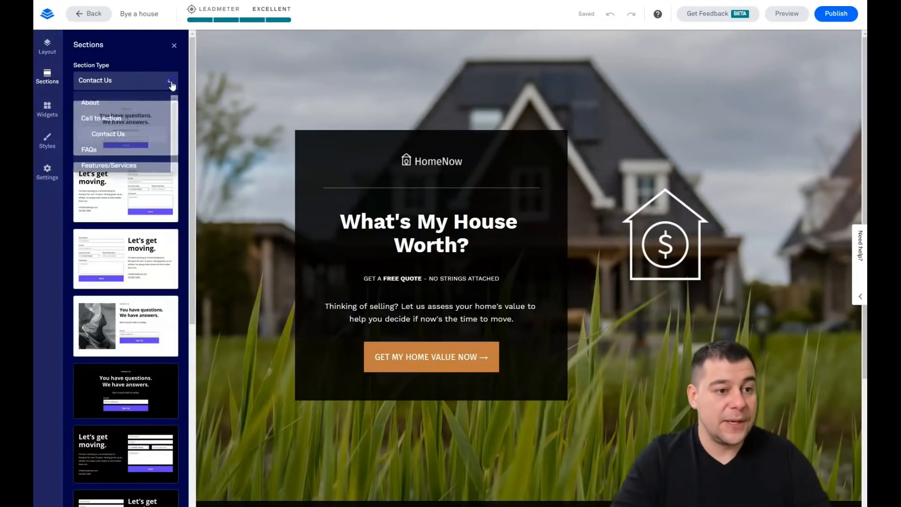
{"action": "left_click", "coordinate": [115, 148]}
Add a blank two-column section and, below it, a blank three-column section between the hero and the footer.
{"action": "left_click", "coordinate": [164, 79]}
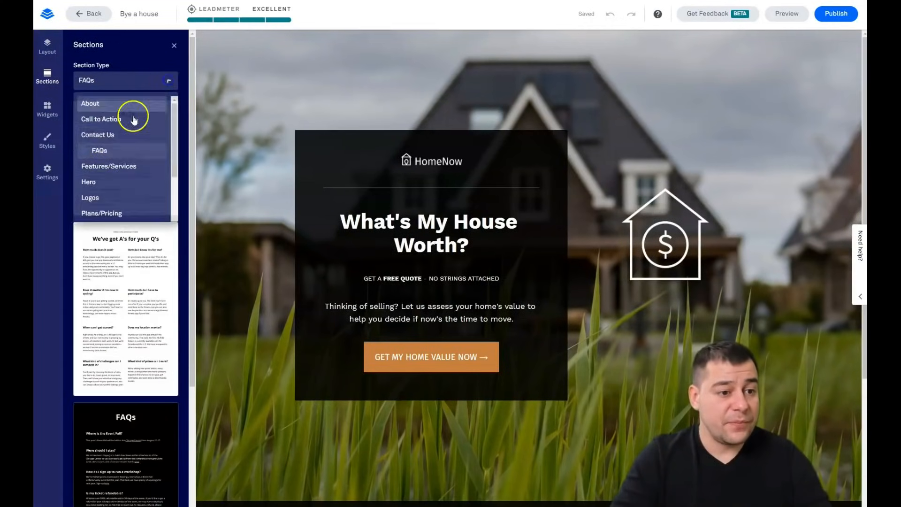
{"action": "scroll", "coordinate": [124, 146], "scroll_direction": "down", "scroll_amount": 2}
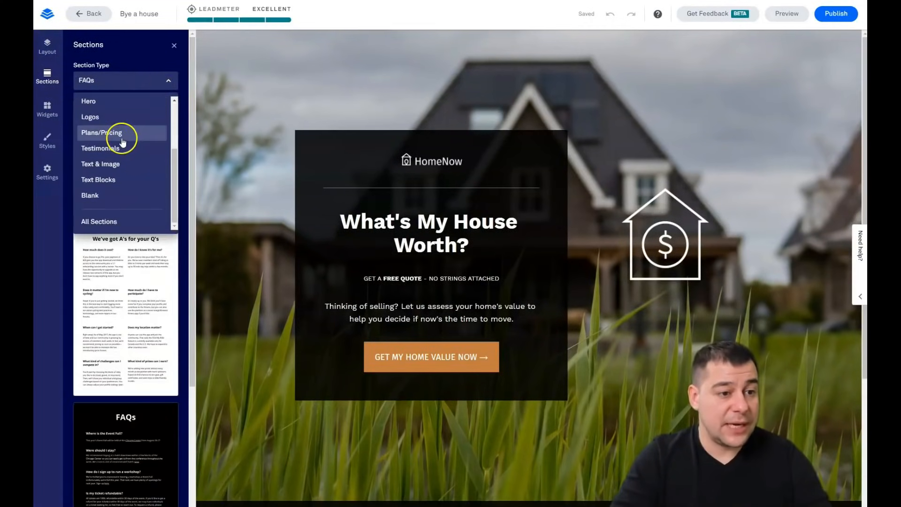
{"action": "left_click", "coordinate": [108, 194]}
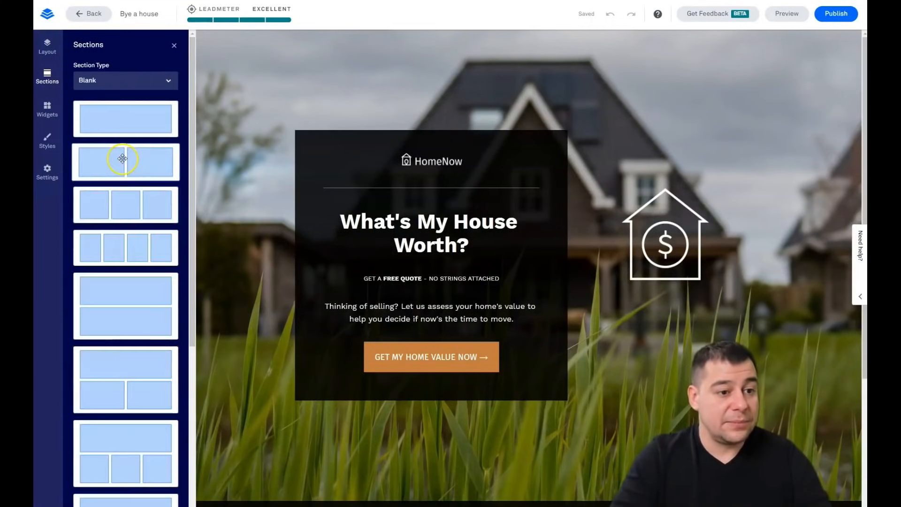
{"action": "left_click_drag", "start_coordinate": [117, 160], "coordinate": [513, 262]}
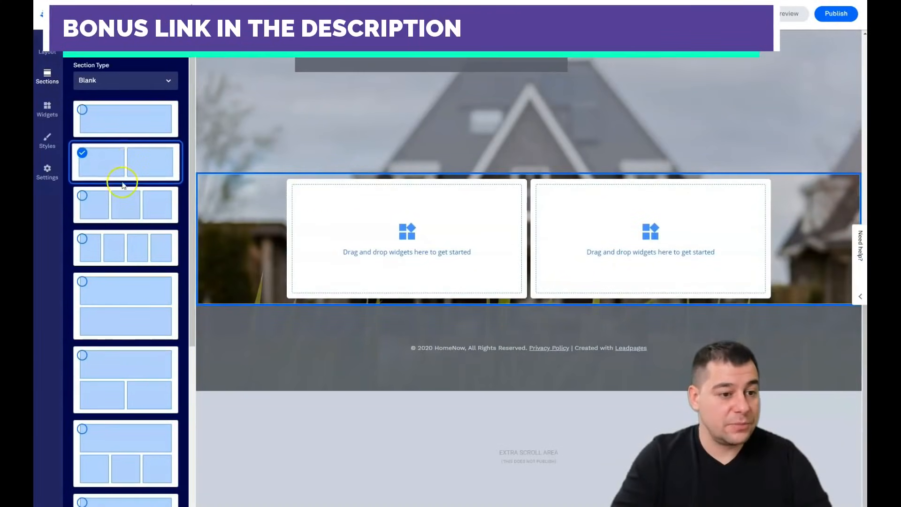
{"action": "left_click_drag", "start_coordinate": [97, 199], "coordinate": [508, 347]}
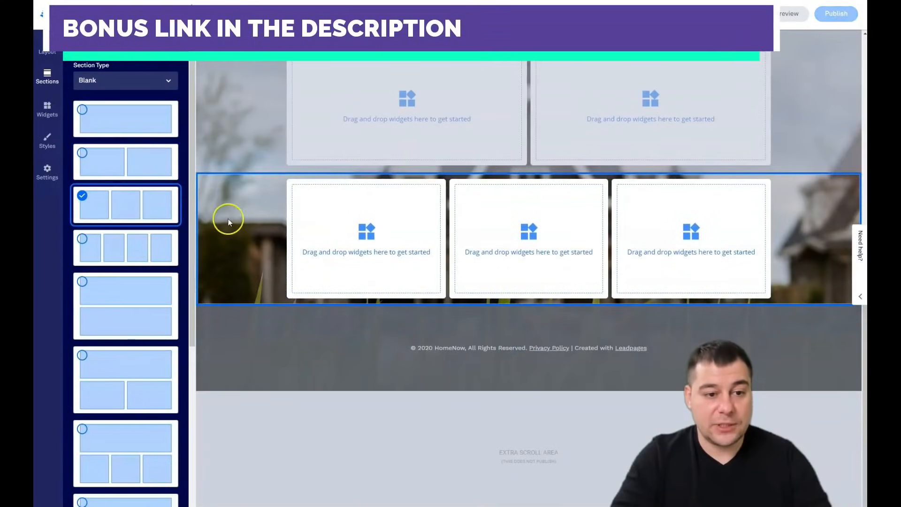
Place a video widget in the first column and a text widget in the second column of the two-column section.
{"action": "left_click", "coordinate": [47, 110]}
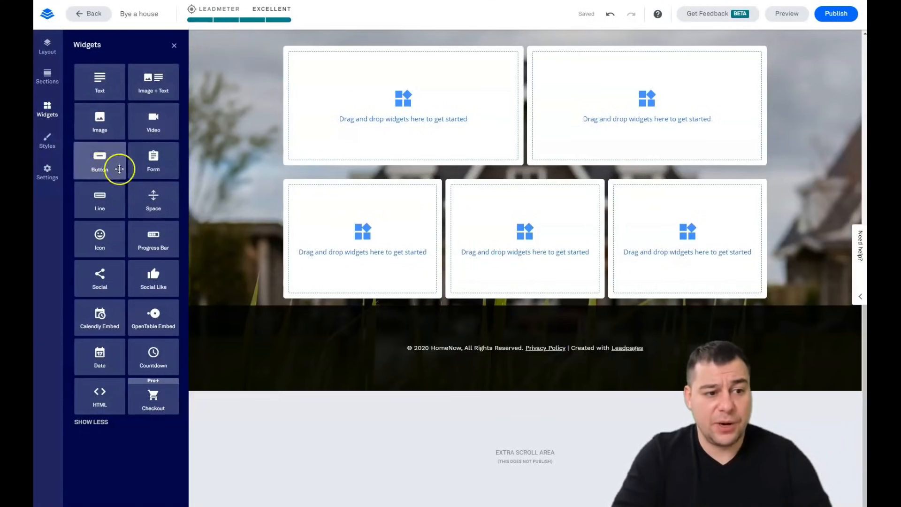
{"action": "left_click", "coordinate": [89, 421]}
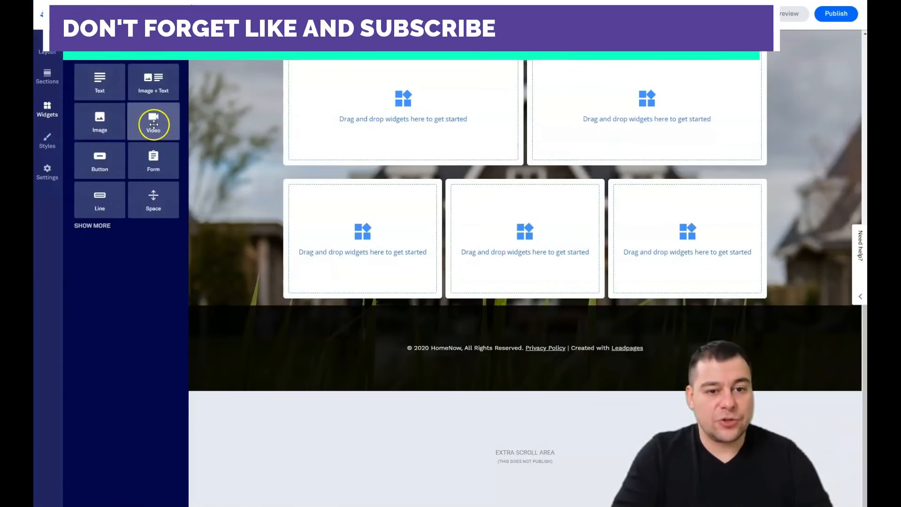
{"action": "left_click_drag", "start_coordinate": [153, 121], "coordinate": [417, 122]}
{"action": "left_click_drag", "start_coordinate": [97, 84], "coordinate": [665, 121]}
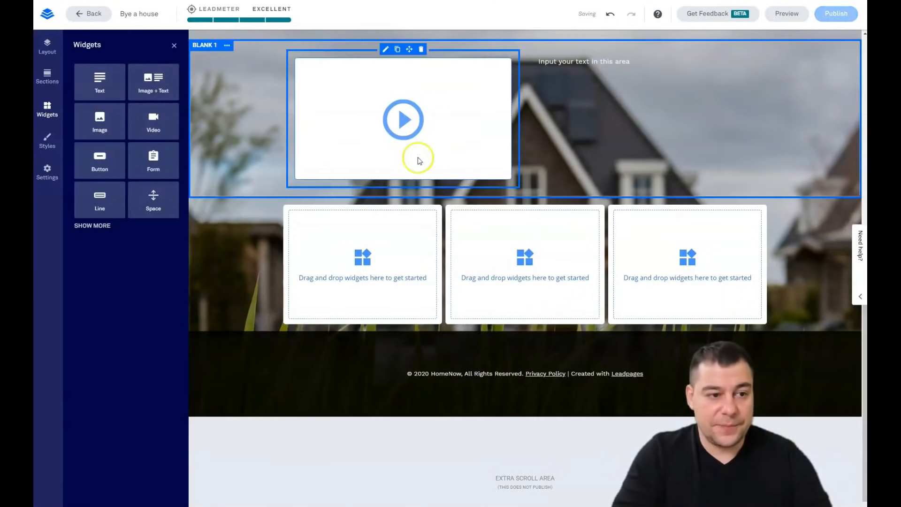
Fill the three-column section with a button, an image and a text widget, in that order.
{"action": "left_click_drag", "start_coordinate": [98, 164], "coordinate": [394, 286]}
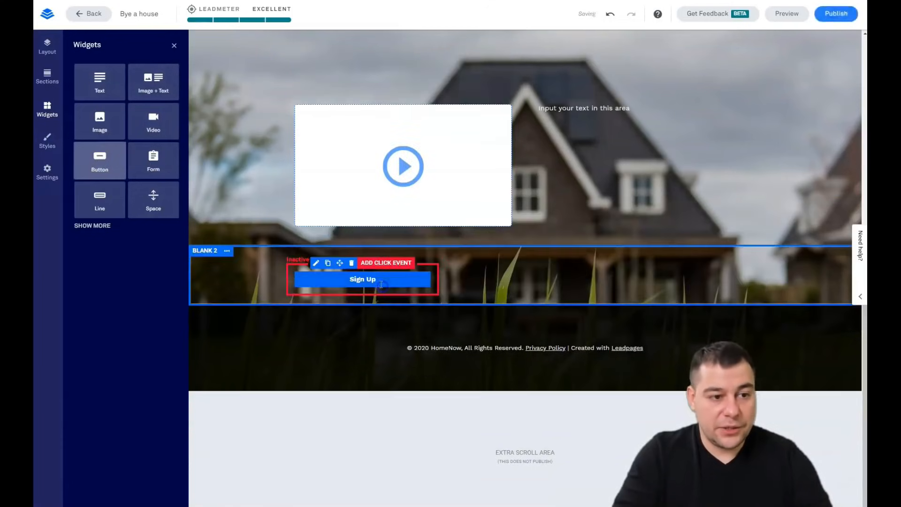
{"action": "left_click_drag", "start_coordinate": [100, 121], "coordinate": [549, 280]}
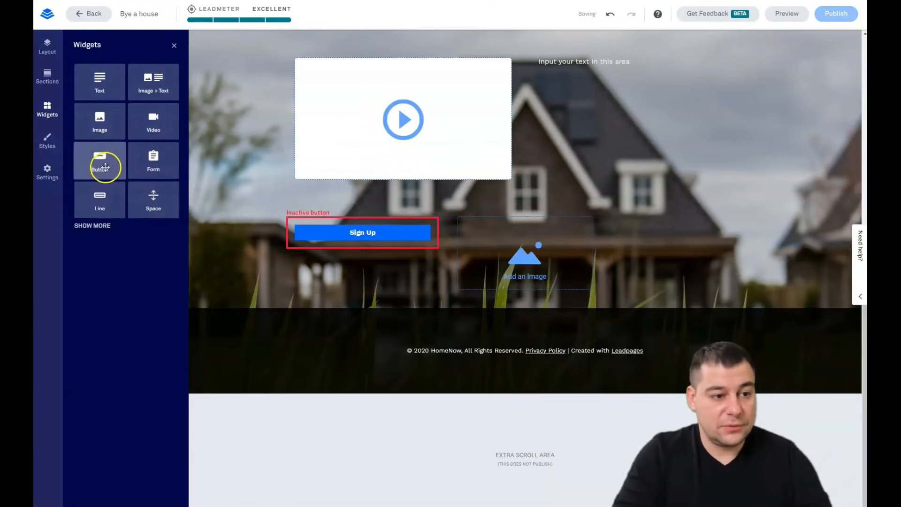
{"action": "left_click_drag", "start_coordinate": [96, 87], "coordinate": [682, 255]}
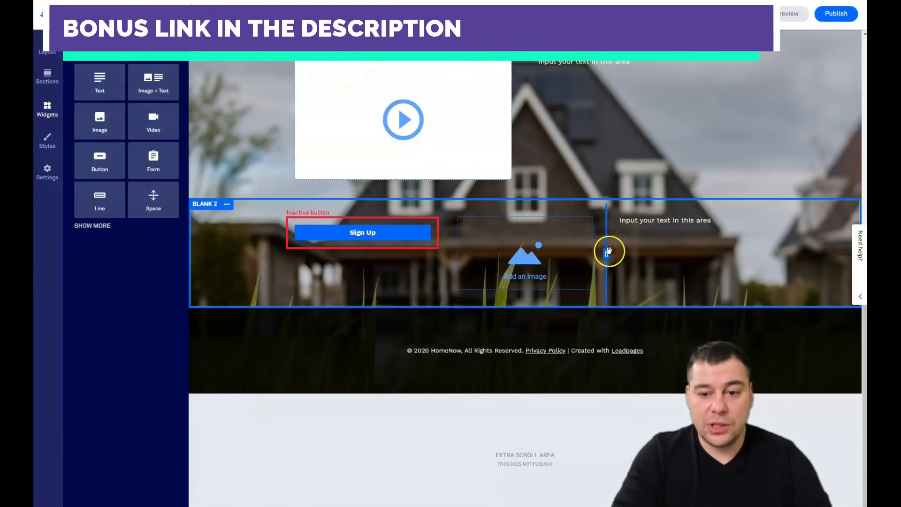
Widen the image column of the three-column section on both sides and delete the text widget beside the video.
{"action": "left_click_drag", "start_coordinate": [433, 255], "coordinate": [386, 257]}
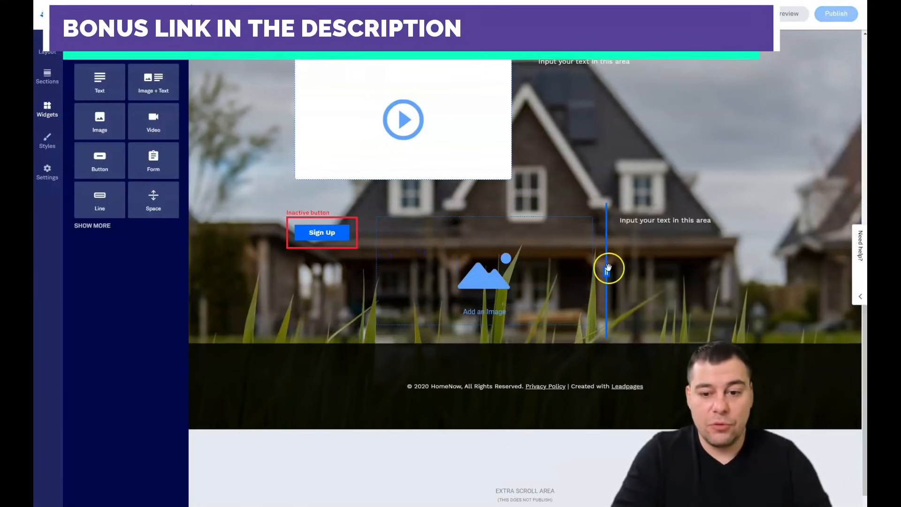
{"action": "left_click_drag", "start_coordinate": [605, 268], "coordinate": [688, 269]}
{"action": "scroll", "coordinate": [621, 241], "scroll_direction": "up", "scroll_amount": 4}
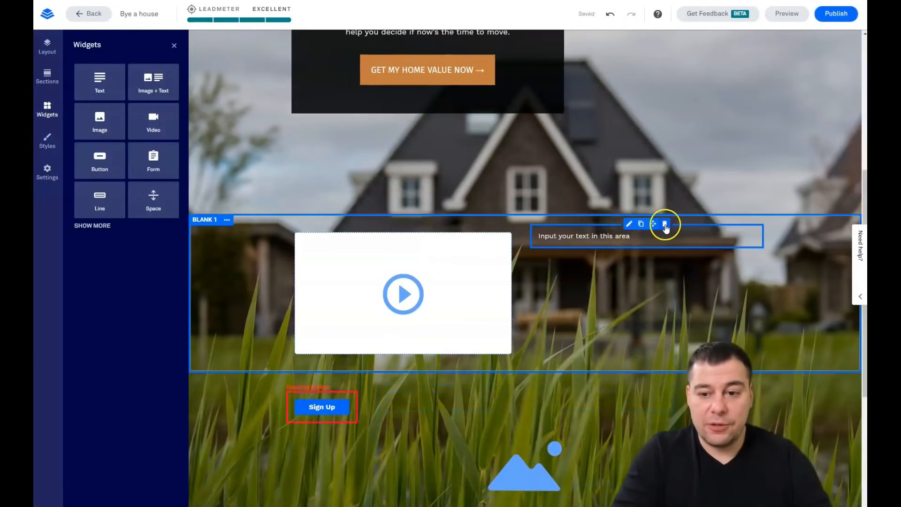
{"action": "left_click", "coordinate": [664, 225]}
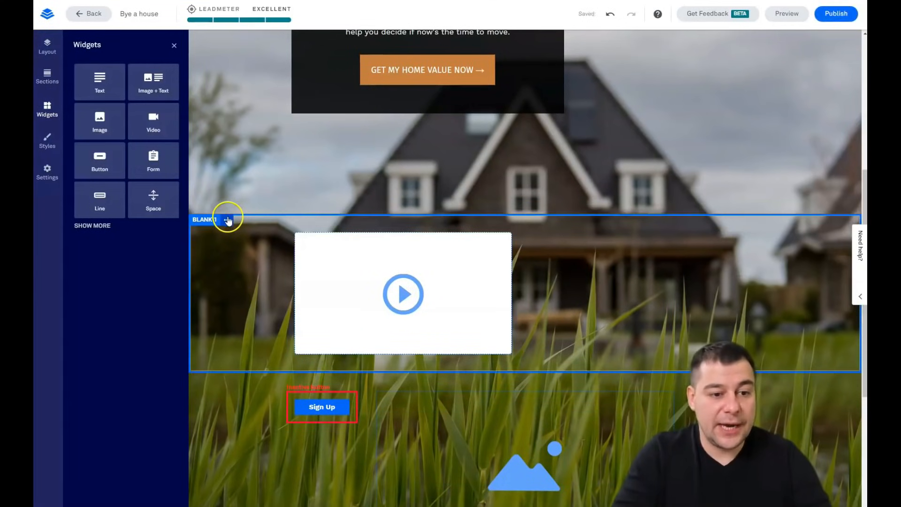
Examine the page style options, including the headline, text and countdown font settings.
{"action": "scroll", "coordinate": [230, 199], "scroll_direction": "up", "scroll_amount": 5}
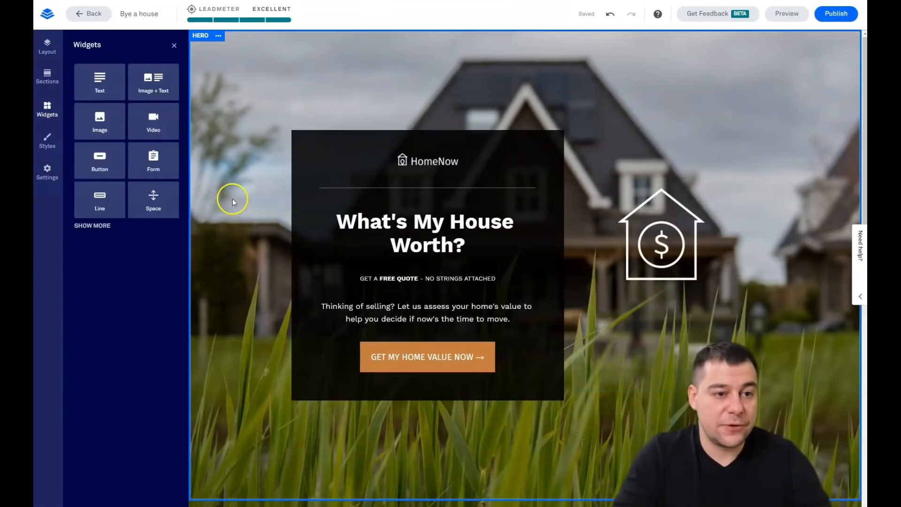
{"action": "scroll", "coordinate": [249, 299], "scroll_direction": "down", "scroll_amount": 5}
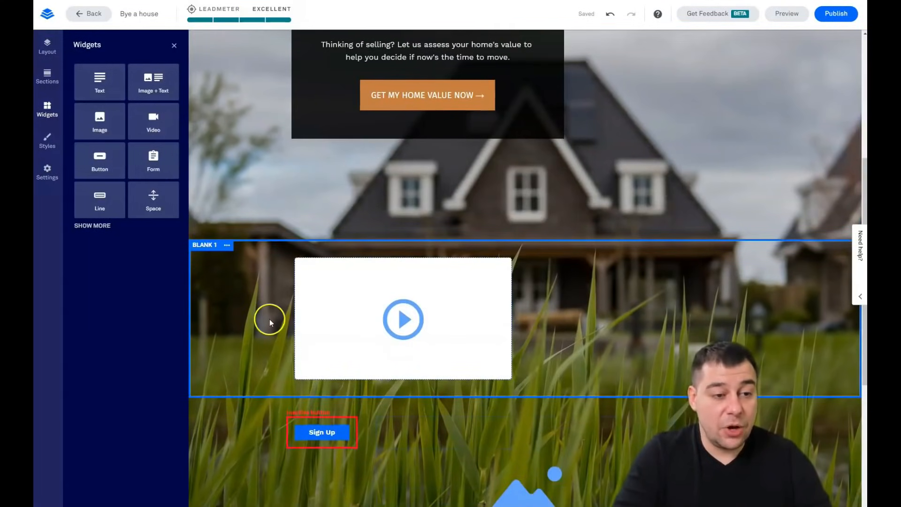
{"action": "left_click", "coordinate": [46, 143]}
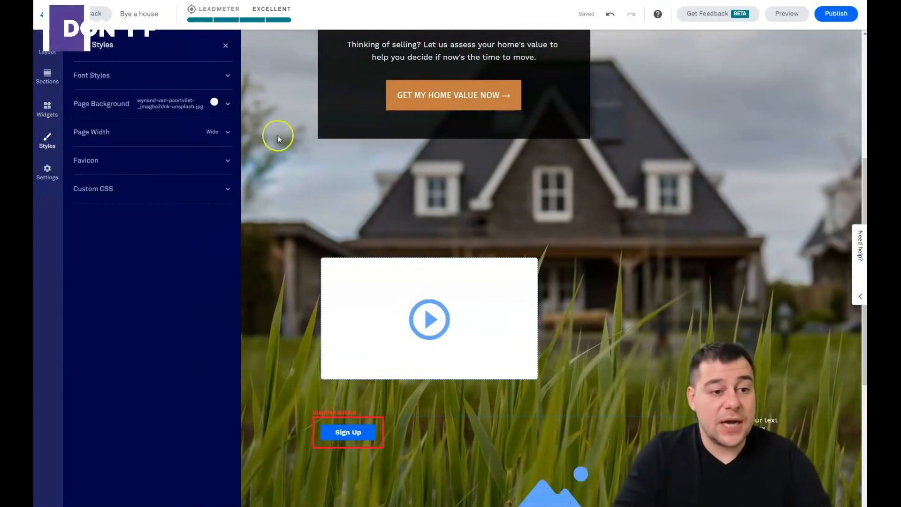
{"action": "scroll", "coordinate": [334, 178], "scroll_direction": "up", "scroll_amount": 4}
{"action": "scroll", "coordinate": [334, 177], "scroll_direction": "up", "scroll_amount": 1}
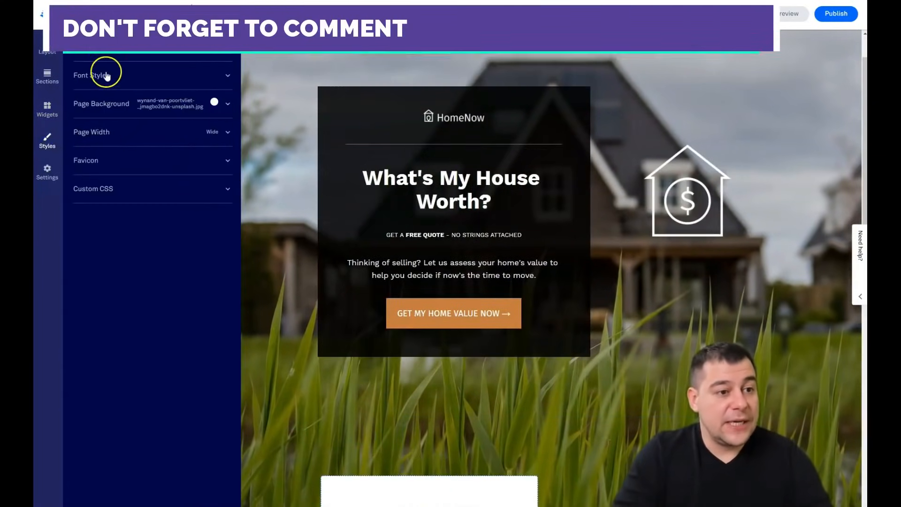
{"action": "left_click", "coordinate": [225, 76]}
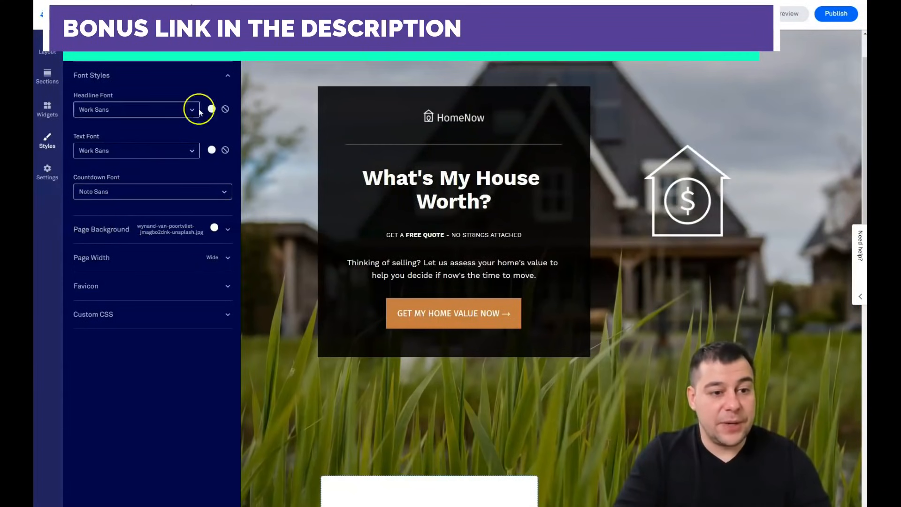
{"action": "left_click", "coordinate": [227, 45]}
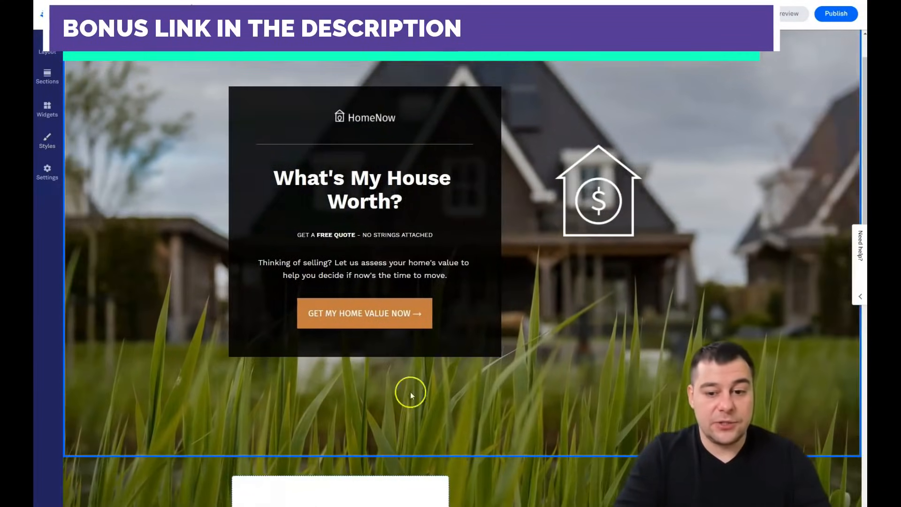
Review the page from the hero to the footer, checking the video section and the three-column section.
{"action": "scroll", "coordinate": [187, 276], "scroll_direction": "down", "scroll_amount": 8}
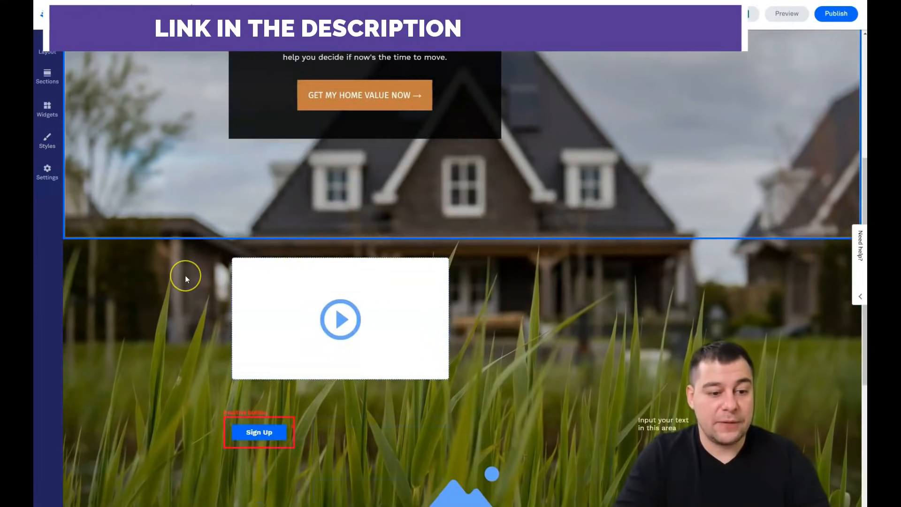
{"action": "scroll", "coordinate": [186, 278], "scroll_direction": "down", "scroll_amount": 2}
{"action": "scroll", "coordinate": [186, 279], "scroll_direction": "up", "scroll_amount": 2}
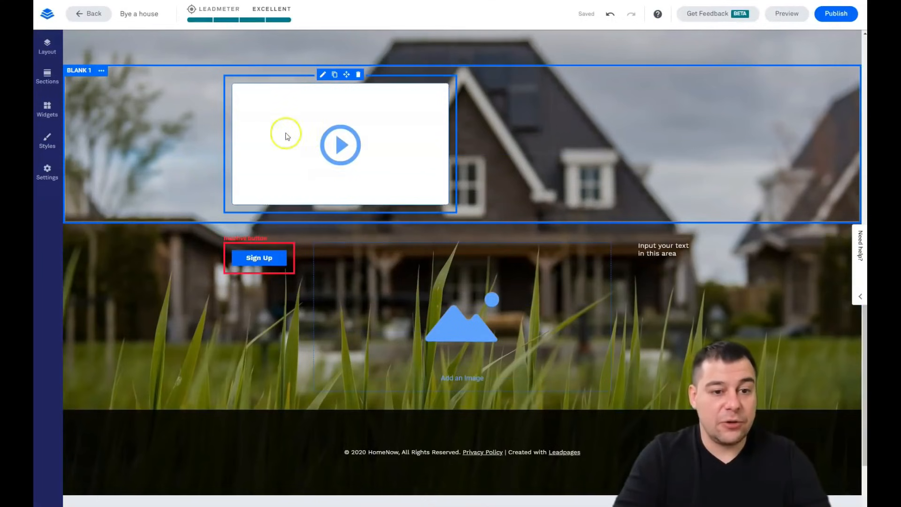
{"action": "scroll", "coordinate": [187, 235], "scroll_direction": "down", "scroll_amount": 1}
{"action": "scroll", "coordinate": [187, 235], "scroll_direction": "up", "scroll_amount": 2}
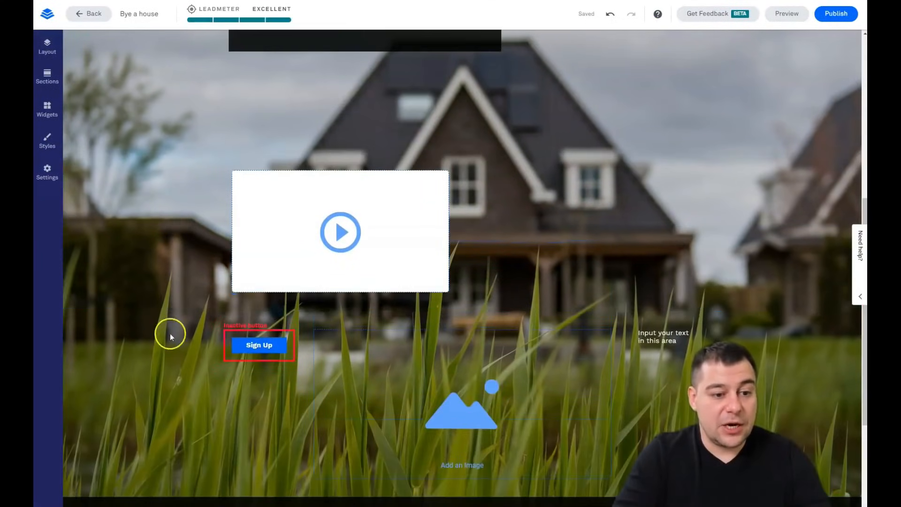
{"action": "scroll", "coordinate": [181, 276], "scroll_direction": "up", "scroll_amount": 5}
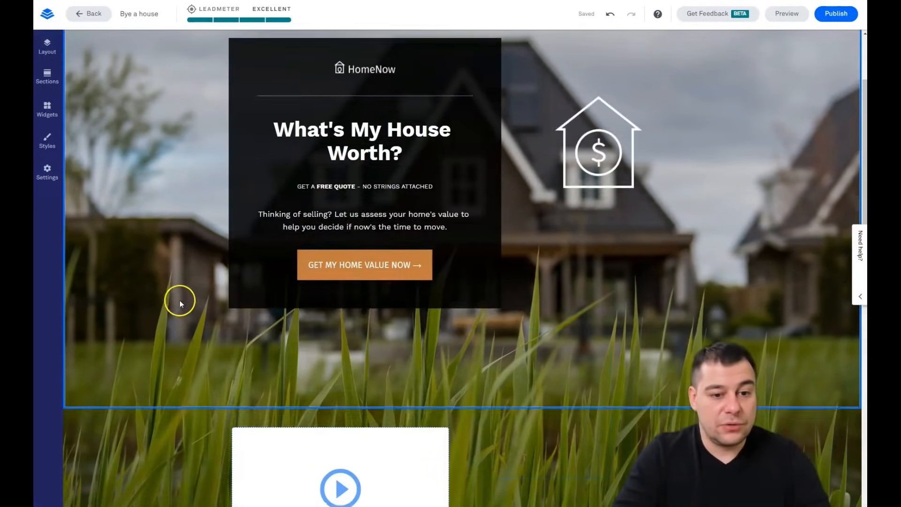
{"action": "scroll", "coordinate": [138, 215], "scroll_direction": "down", "scroll_amount": 6}
{"action": "scroll", "coordinate": [141, 219], "scroll_direction": "down", "scroll_amount": 2}
{"action": "scroll", "coordinate": [145, 235], "scroll_direction": "up", "scroll_amount": 10}
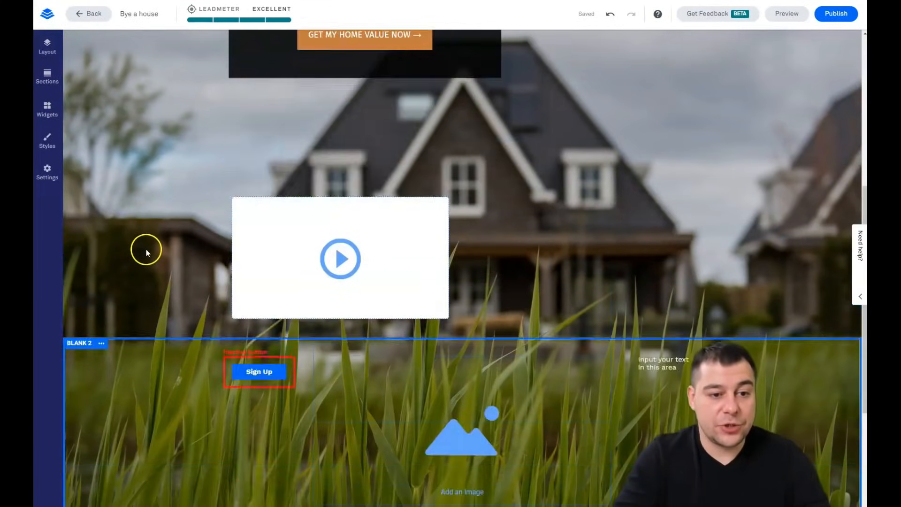
{"action": "scroll", "coordinate": [147, 251], "scroll_direction": "down", "scroll_amount": 10}
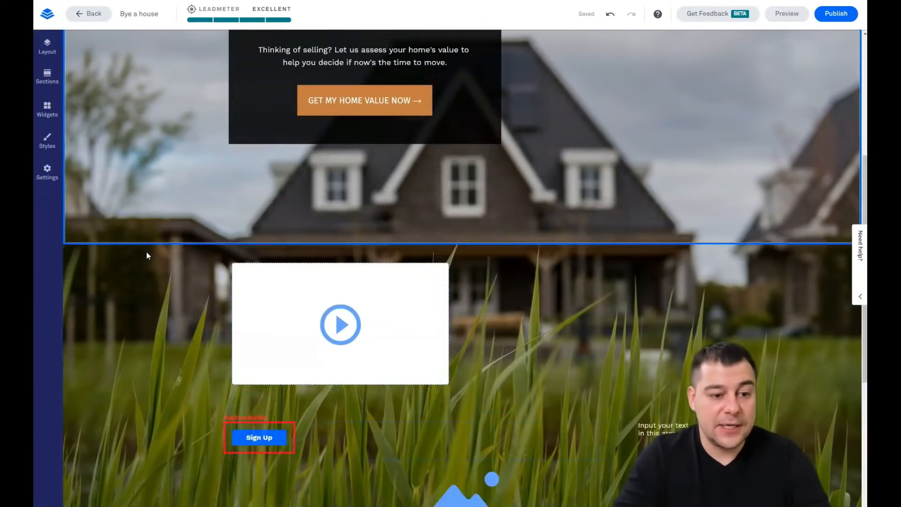
Open the image chooser for the page background in the page styles.
{"action": "scroll", "coordinate": [146, 252], "scroll_direction": "up", "scroll_amount": 4}
{"action": "scroll", "coordinate": [147, 256], "scroll_direction": "up", "scroll_amount": 6}
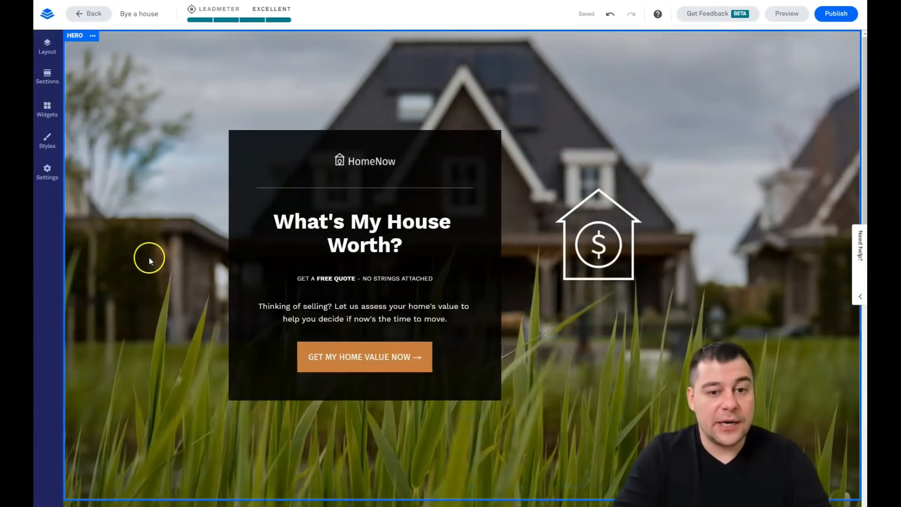
{"action": "scroll", "coordinate": [150, 256], "scroll_direction": "down", "scroll_amount": 5}
{"action": "scroll", "coordinate": [153, 267], "scroll_direction": "down", "scroll_amount": 3}
{"action": "scroll", "coordinate": [153, 267], "scroll_direction": "up", "scroll_amount": 9}
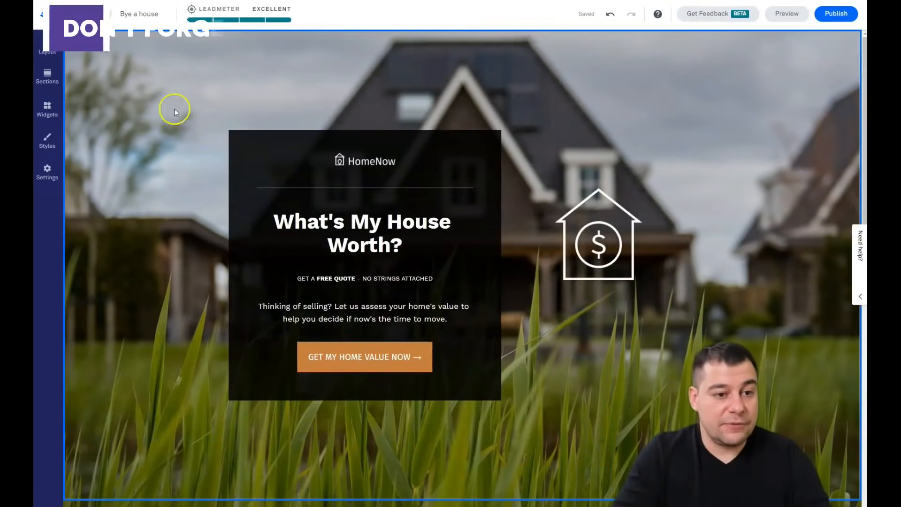
{"action": "left_click", "coordinate": [46, 144]}
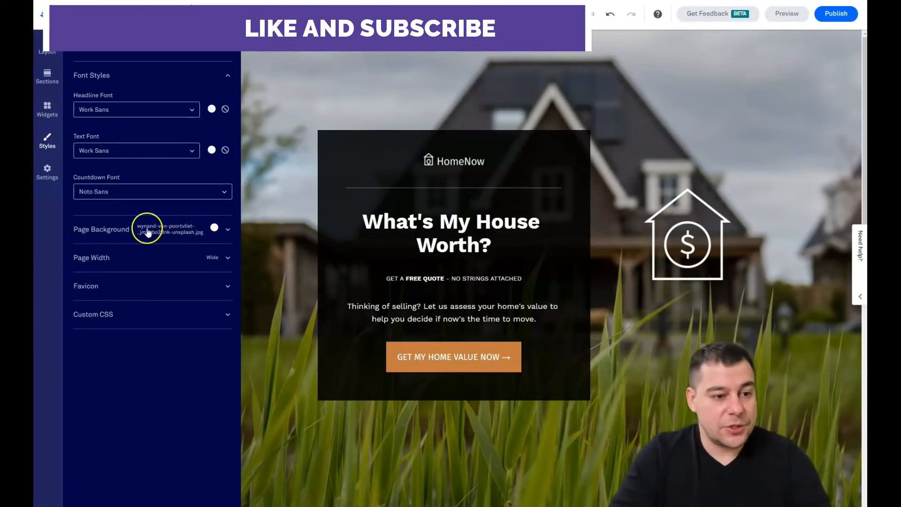
{"action": "left_click", "coordinate": [228, 231]}
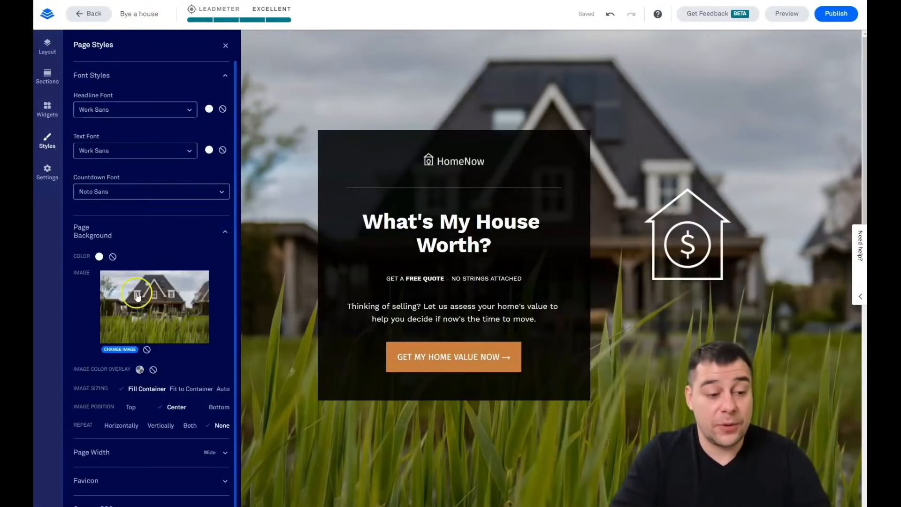
{"action": "left_click", "coordinate": [113, 349]}
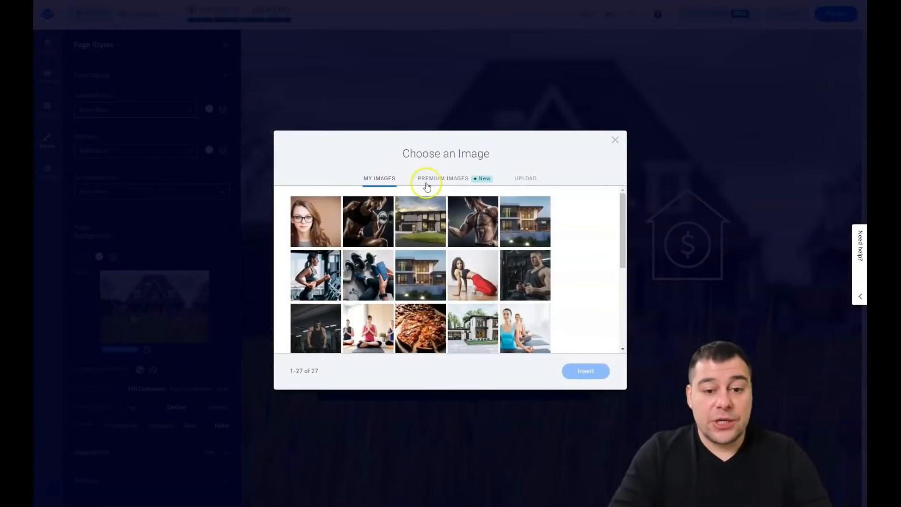
Browse the premium Shutterstock images available for the page background.
{"action": "left_click", "coordinate": [435, 179]}
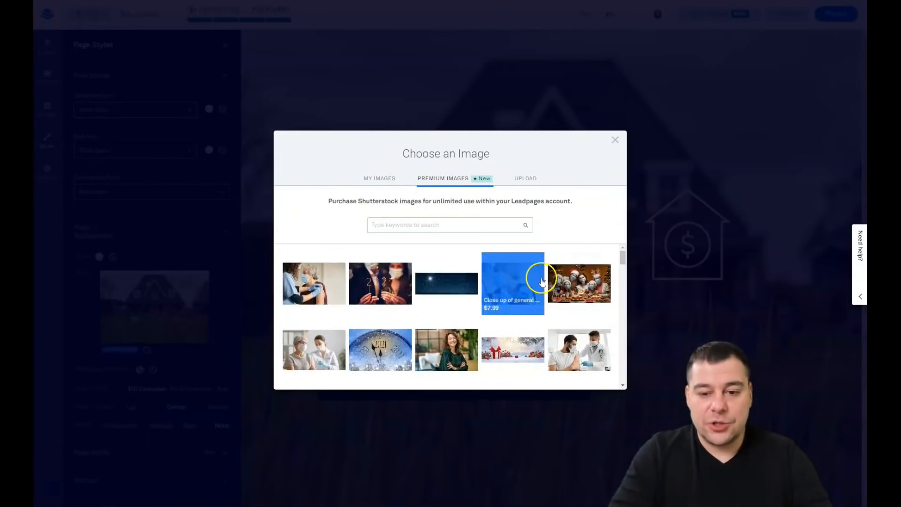
{"action": "scroll", "coordinate": [469, 298], "scroll_direction": "down", "scroll_amount": 3}
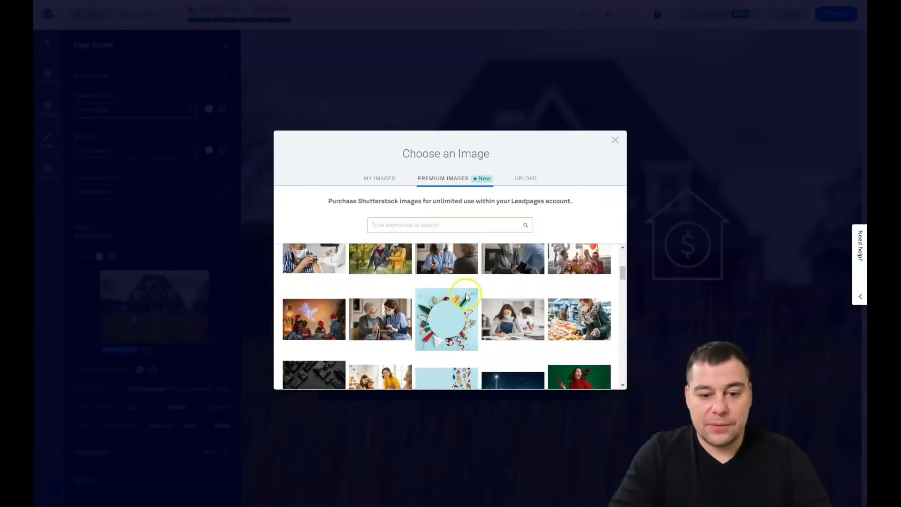
{"action": "scroll", "coordinate": [464, 291], "scroll_direction": "down", "scroll_amount": 5}
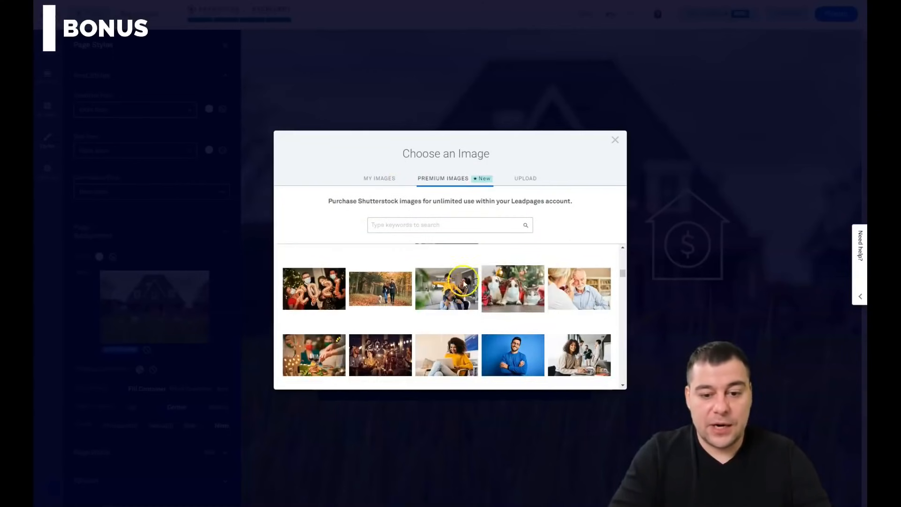
{"action": "scroll", "coordinate": [516, 305], "scroll_direction": "down", "scroll_amount": 2}
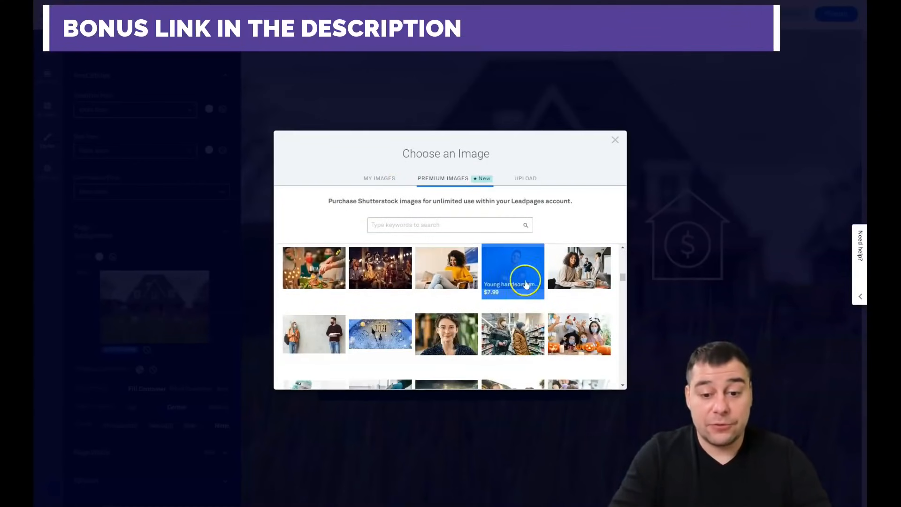
{"action": "scroll", "coordinate": [516, 281], "scroll_direction": "down", "scroll_amount": 2}
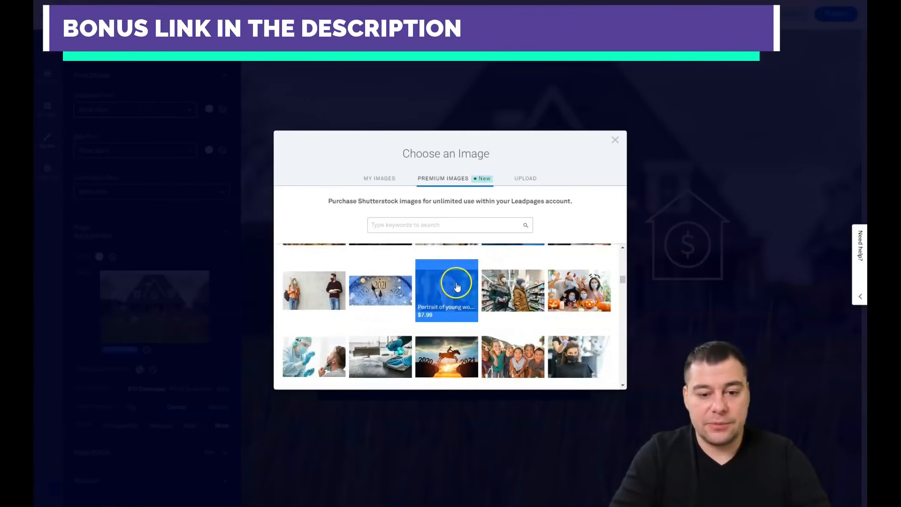
{"action": "scroll", "coordinate": [451, 295], "scroll_direction": "down", "scroll_amount": 5}
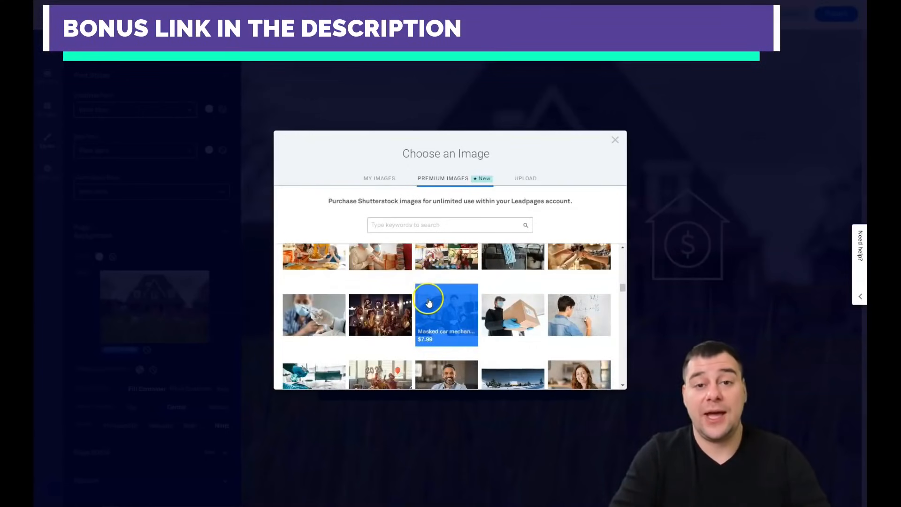
{"action": "scroll", "coordinate": [428, 302], "scroll_direction": "down", "scroll_amount": 3}
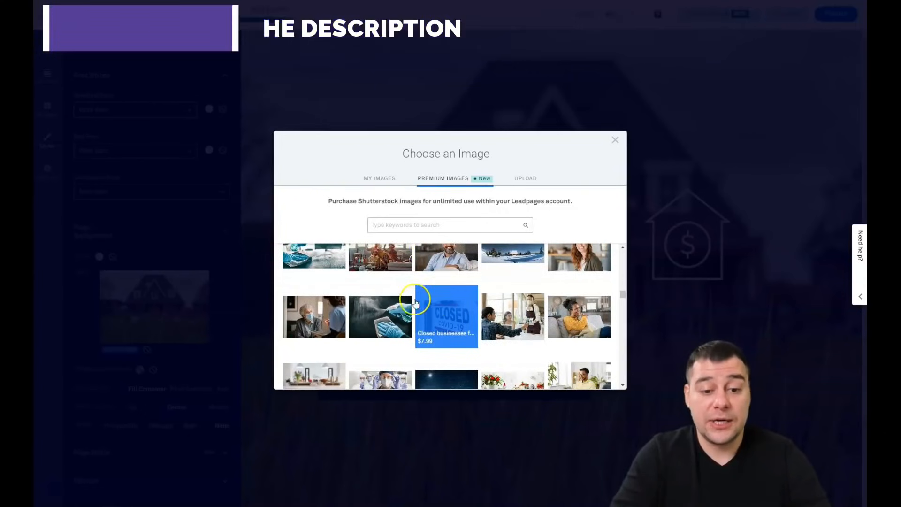
{"action": "scroll", "coordinate": [399, 299], "scroll_direction": "down", "scroll_amount": 2}
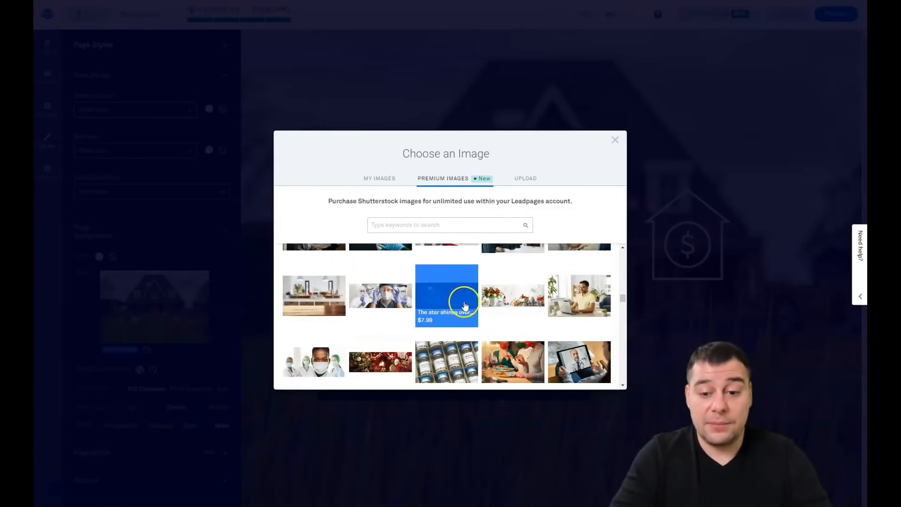
{"action": "scroll", "coordinate": [465, 305], "scroll_direction": "down", "scroll_amount": 2}
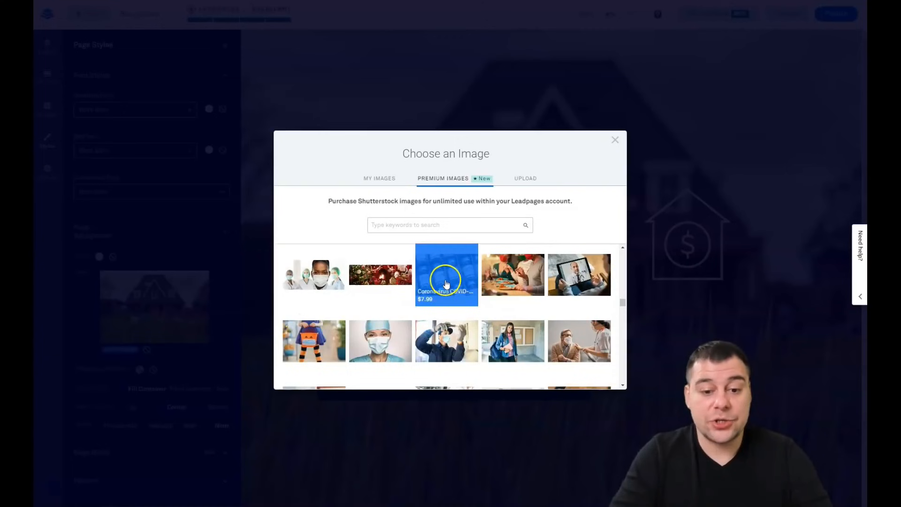
{"action": "scroll", "coordinate": [446, 284], "scroll_direction": "down", "scroll_amount": 3}
{"action": "scroll", "coordinate": [453, 310], "scroll_direction": "down", "scroll_amount": 2}
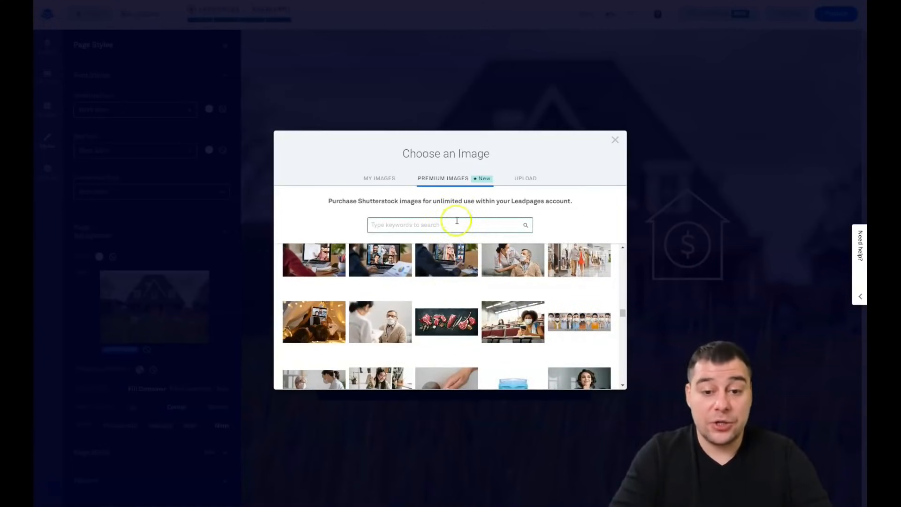
Replace the page background image with the modern two-storey house photo and check it down the page.
{"action": "left_click", "coordinate": [525, 180]}
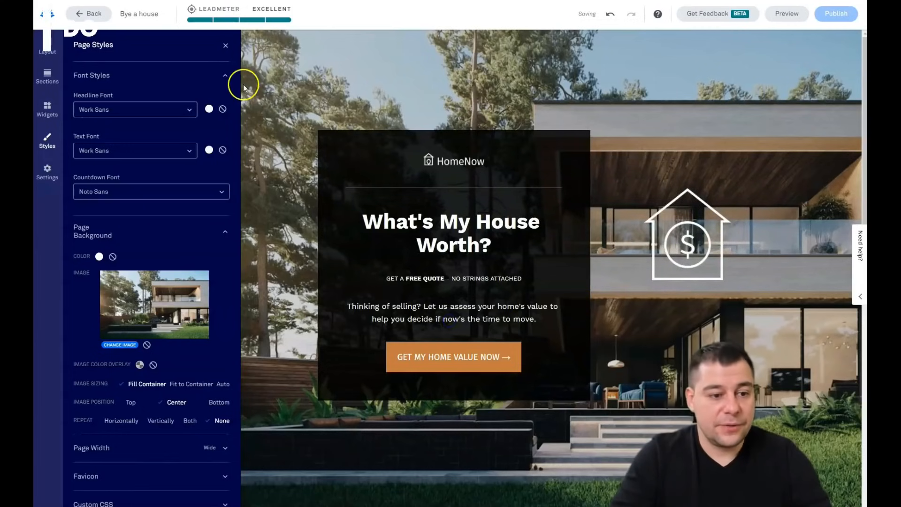
{"action": "scroll", "coordinate": [655, 277], "scroll_direction": "down", "scroll_amount": 6}
{"action": "scroll", "coordinate": [647, 273], "scroll_direction": "up", "scroll_amount": 6}
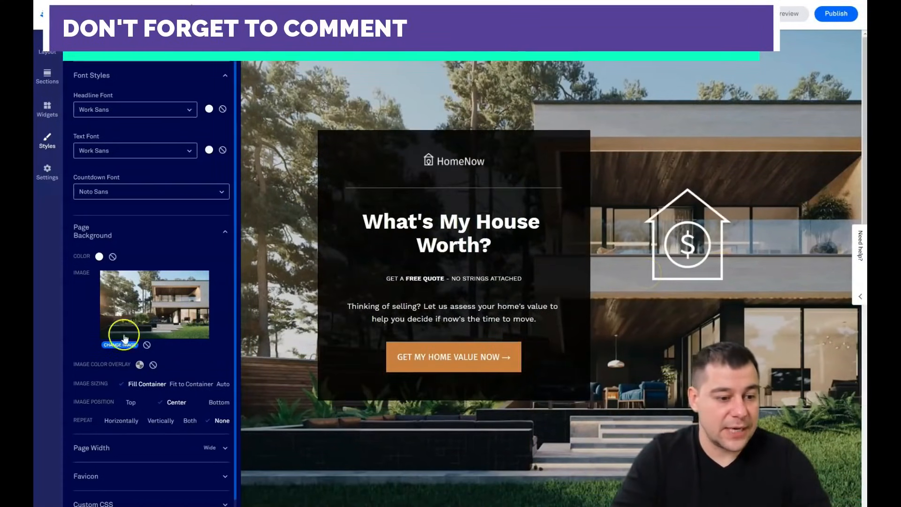
Replace the background image's color overlay with custom grey 7C7A7A at 71 opacity.
{"action": "left_click", "coordinate": [153, 365]}
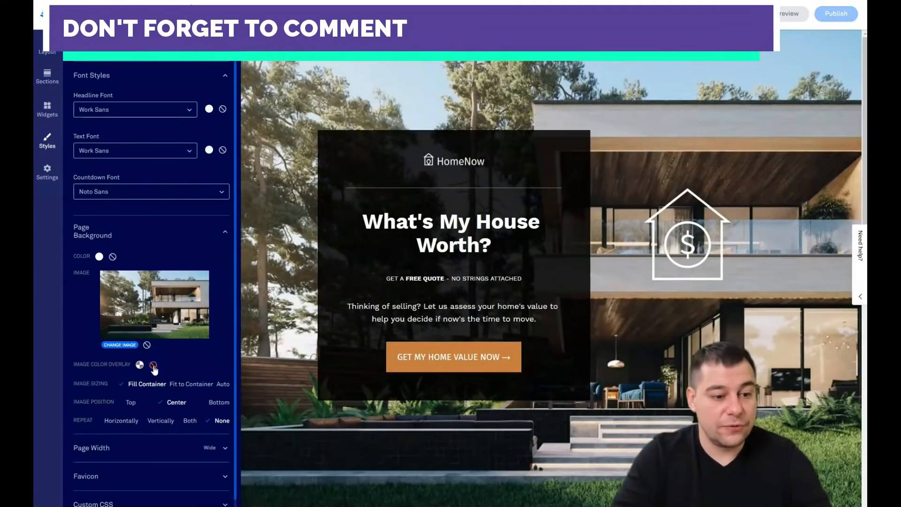
{"action": "left_click", "coordinate": [139, 364]}
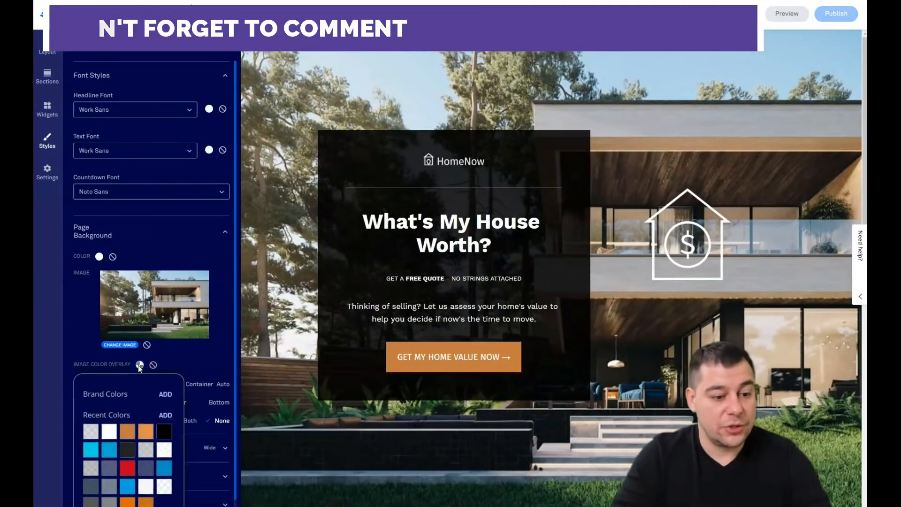
{"action": "scroll", "coordinate": [129, 389], "scroll_direction": "down", "scroll_amount": 1}
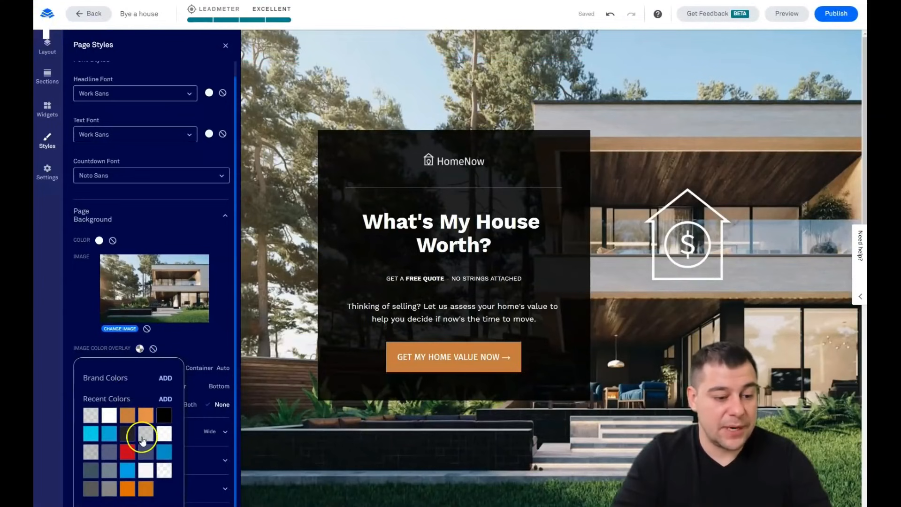
{"action": "left_click", "coordinate": [165, 399]}
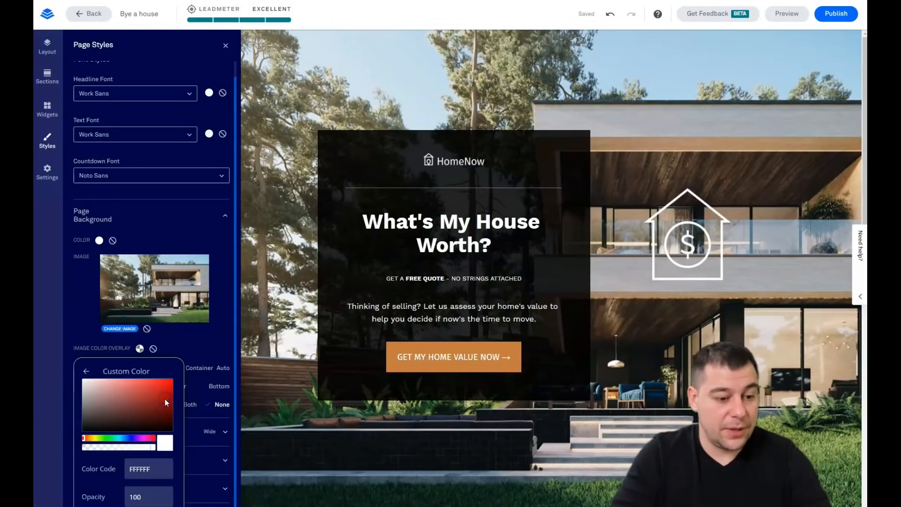
{"action": "left_click", "coordinate": [128, 387]}
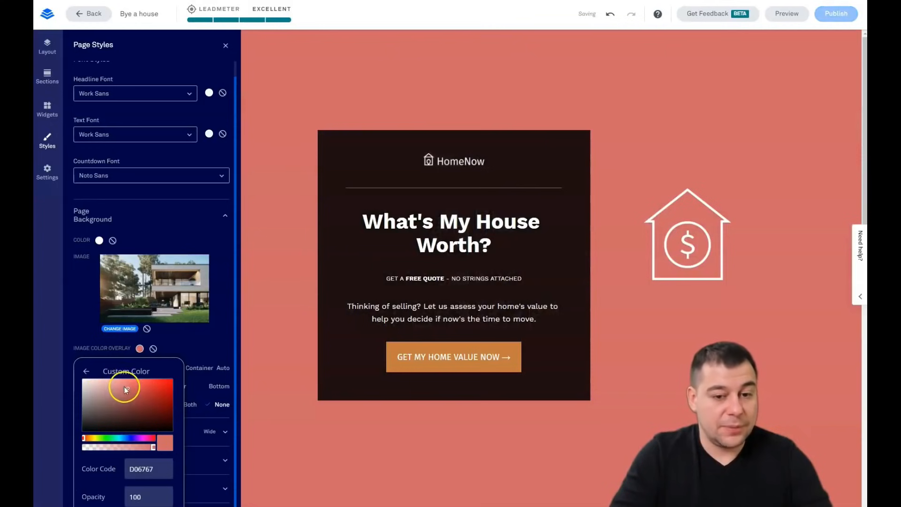
{"action": "left_click", "coordinate": [88, 394]}
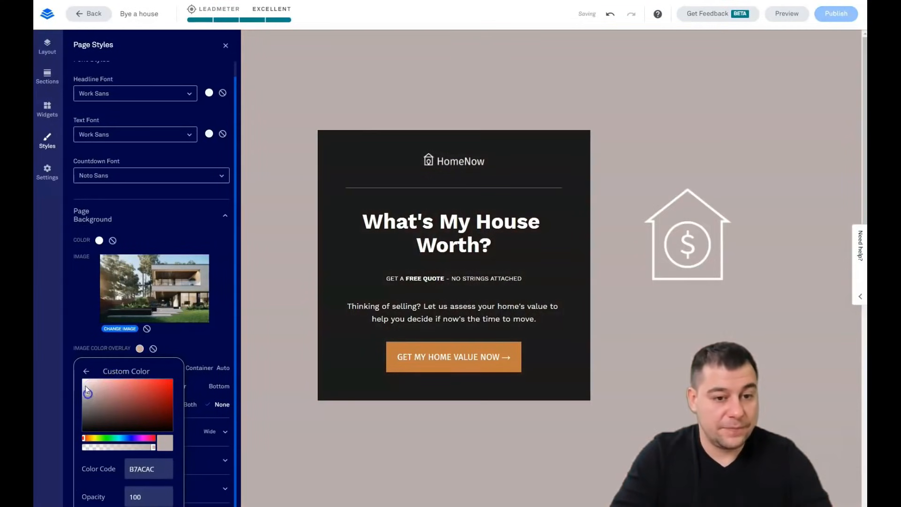
{"action": "left_click", "coordinate": [84, 407]}
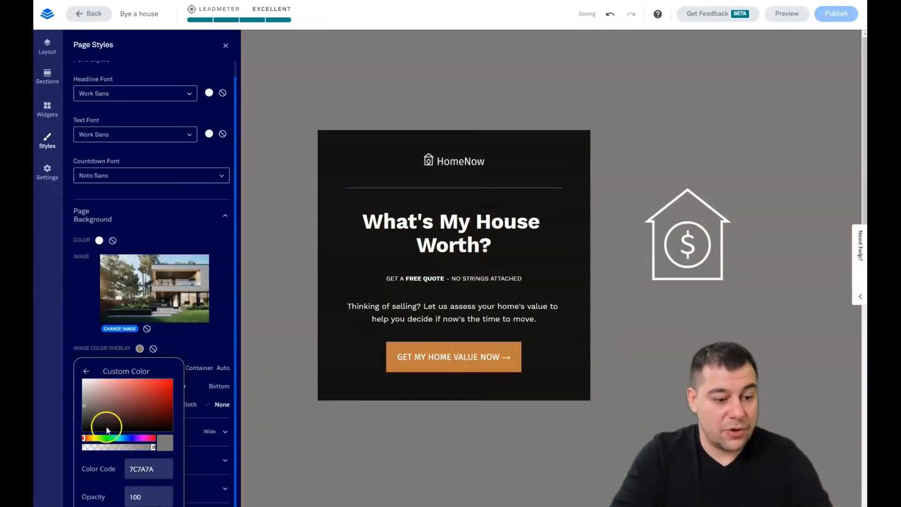
{"action": "left_click_drag", "start_coordinate": [153, 449], "coordinate": [133, 448]}
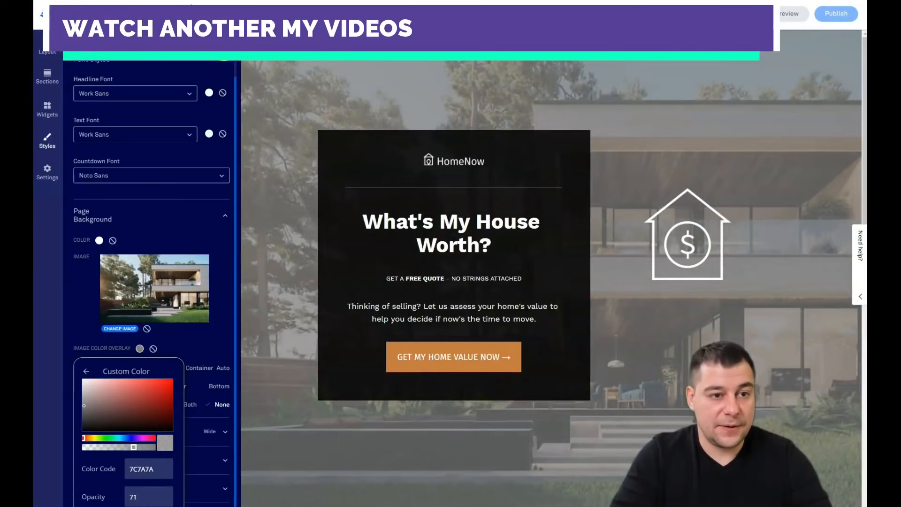
{"action": "left_click", "coordinate": [307, 351]}
Close the page styles and delete the house icon with the dollar sign from the hero section.
{"action": "scroll", "coordinate": [656, 300], "scroll_direction": "down", "scroll_amount": 10}
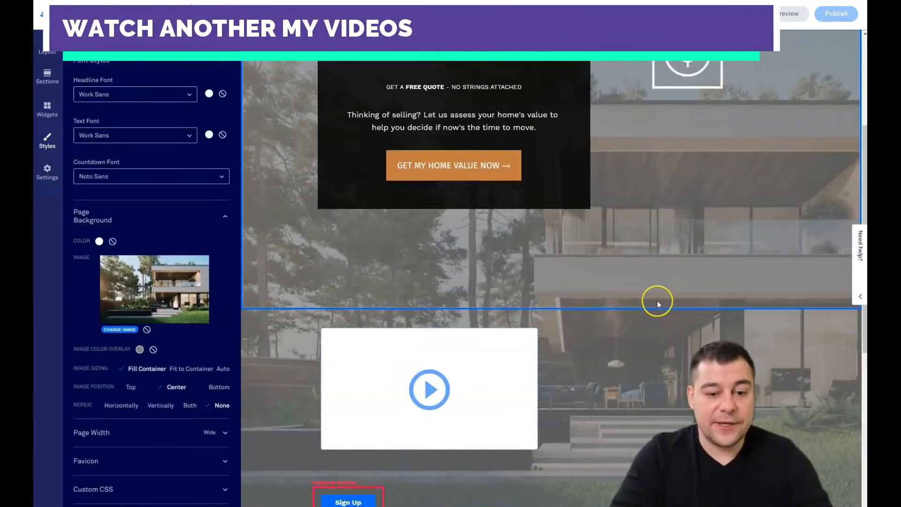
{"action": "scroll", "coordinate": [657, 301], "scroll_direction": "up", "scroll_amount": 3}
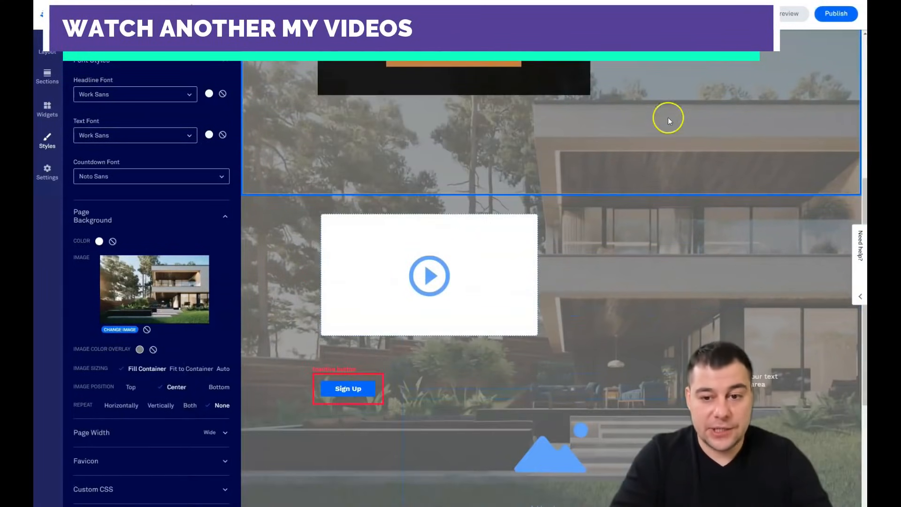
{"action": "scroll", "coordinate": [266, 239], "scroll_direction": "up", "scroll_amount": 7}
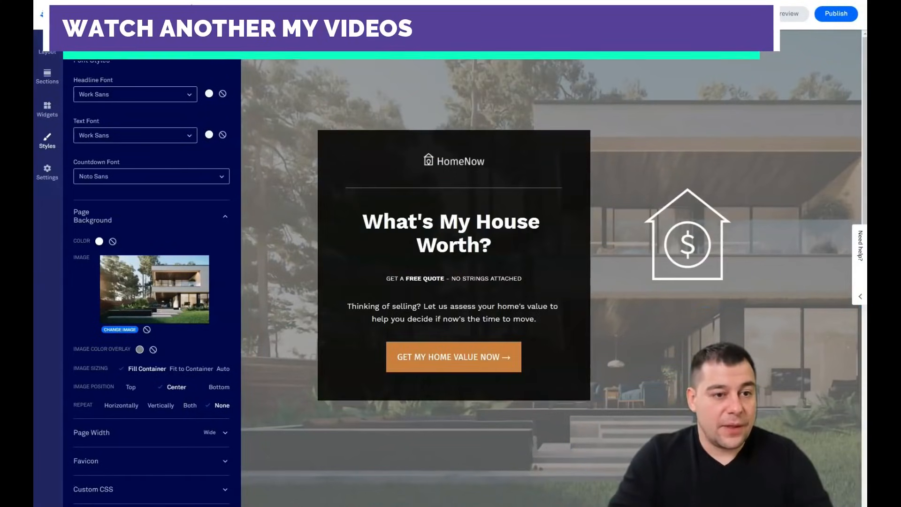
{"action": "left_click", "coordinate": [225, 41]}
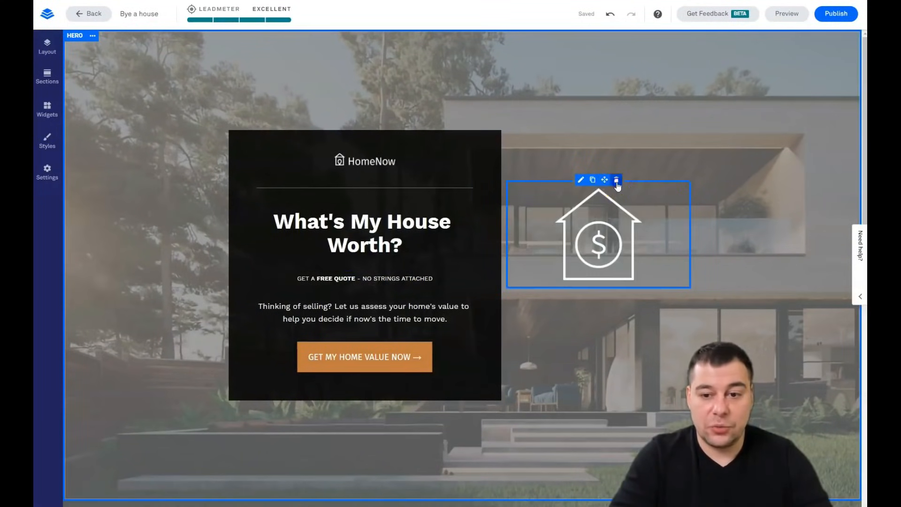
{"action": "left_click", "coordinate": [616, 181]}
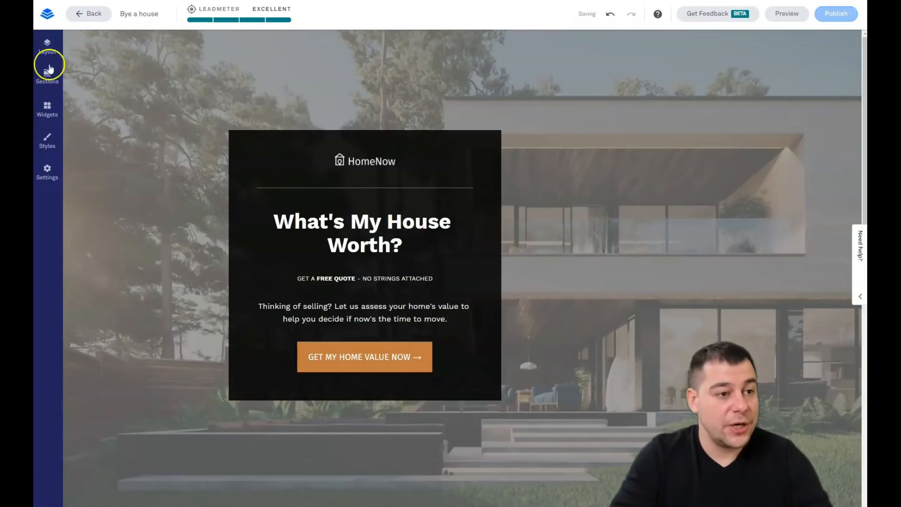
Open the background color choices in the settings of the hero section's Column 1.
{"action": "left_click", "coordinate": [47, 46]}
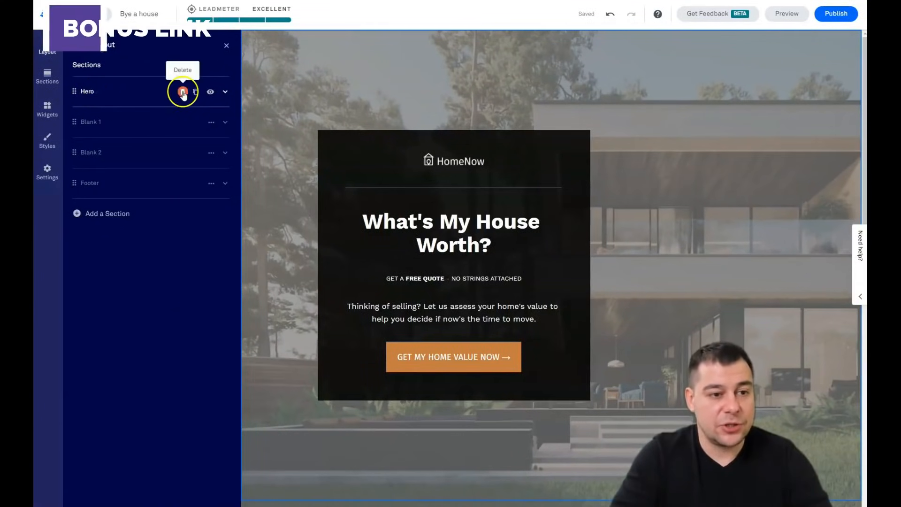
{"action": "left_click", "coordinate": [225, 93]}
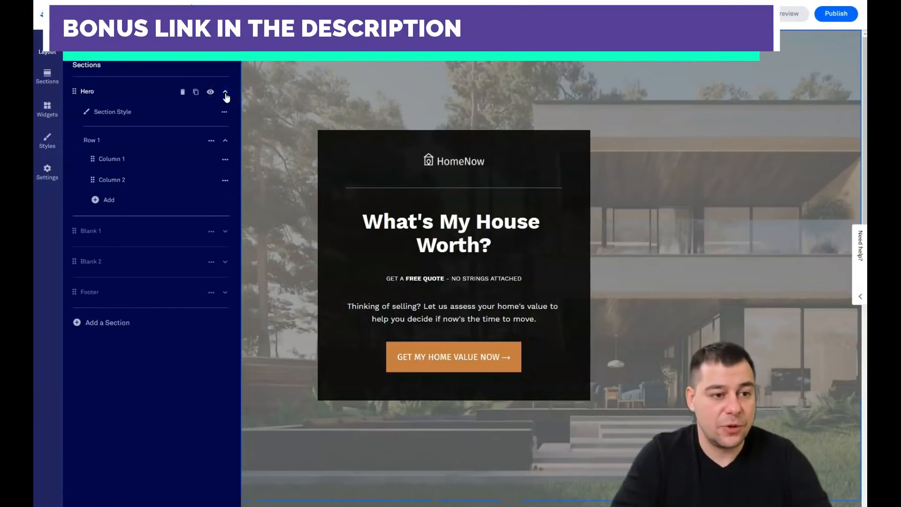
{"action": "left_click", "coordinate": [120, 184]}
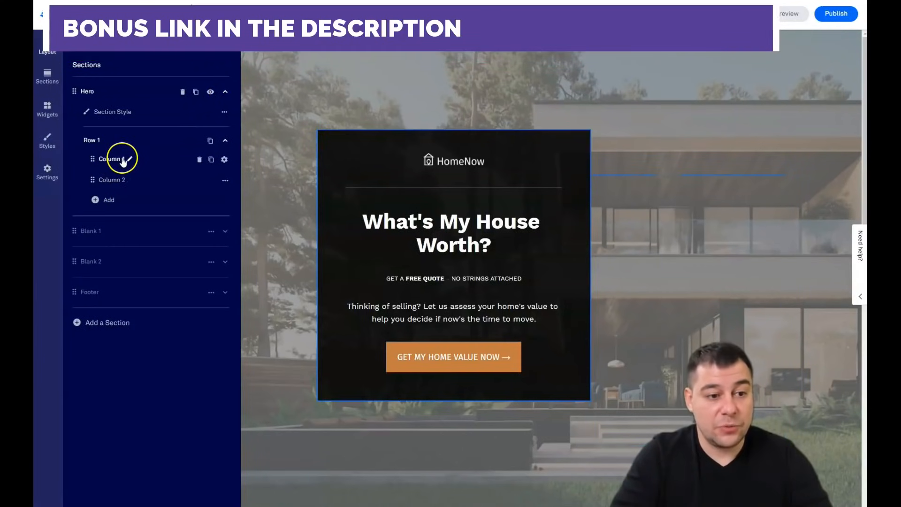
{"action": "left_click", "coordinate": [224, 159]}
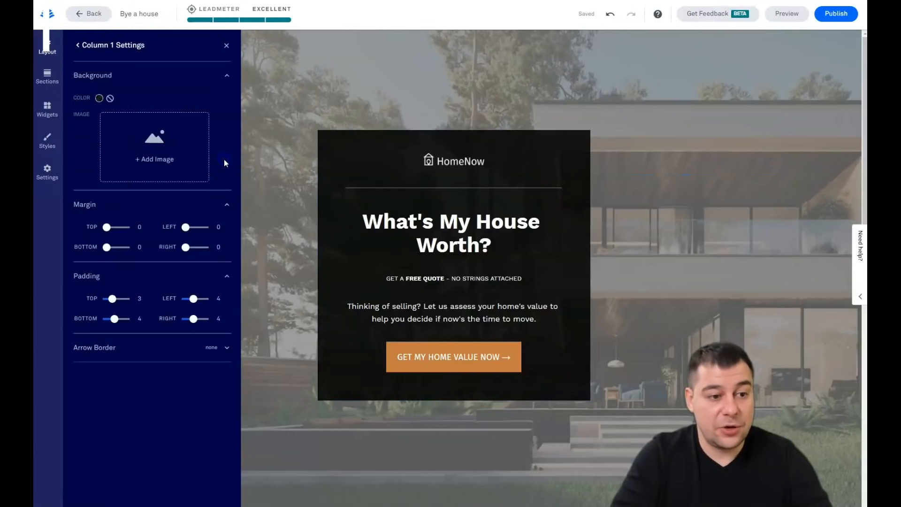
{"action": "left_click", "coordinate": [99, 99]}
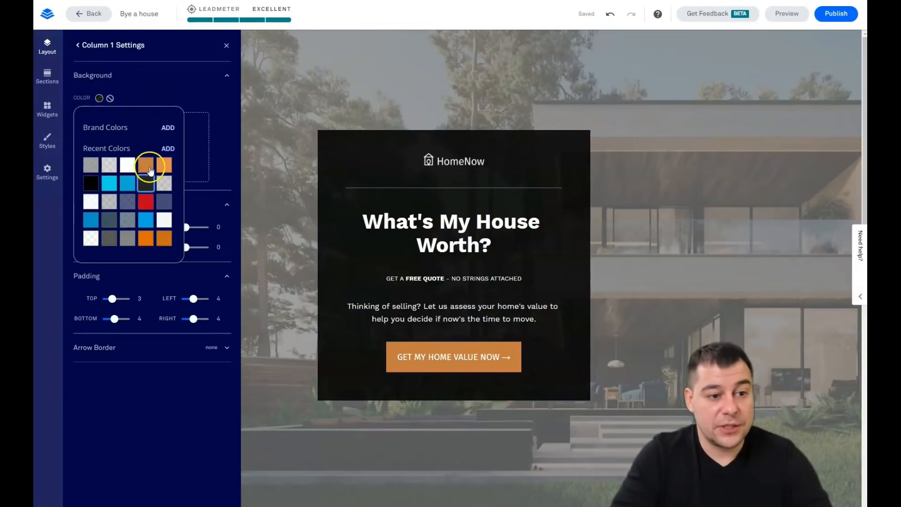
Try the orange, dark blue and black recent colors as the background of the hero section's Column 1.
{"action": "left_click", "coordinate": [150, 168]}
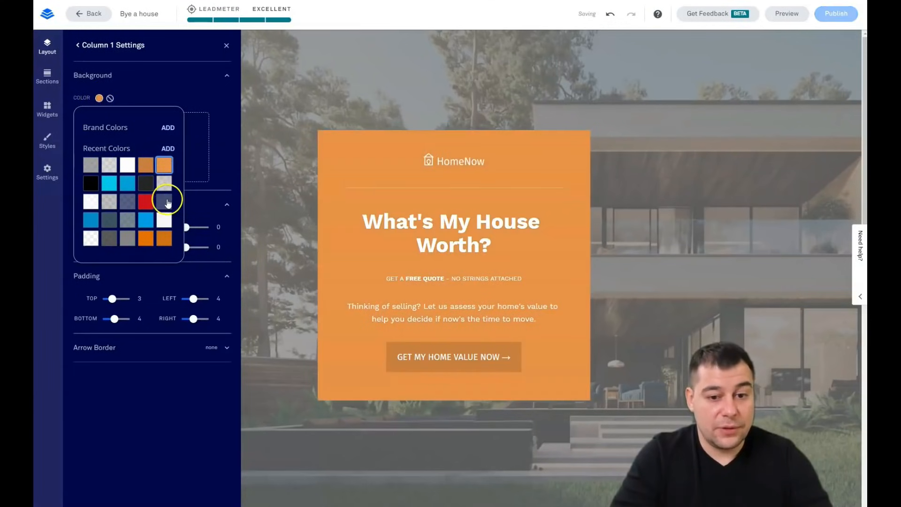
{"action": "left_click", "coordinate": [166, 202]}
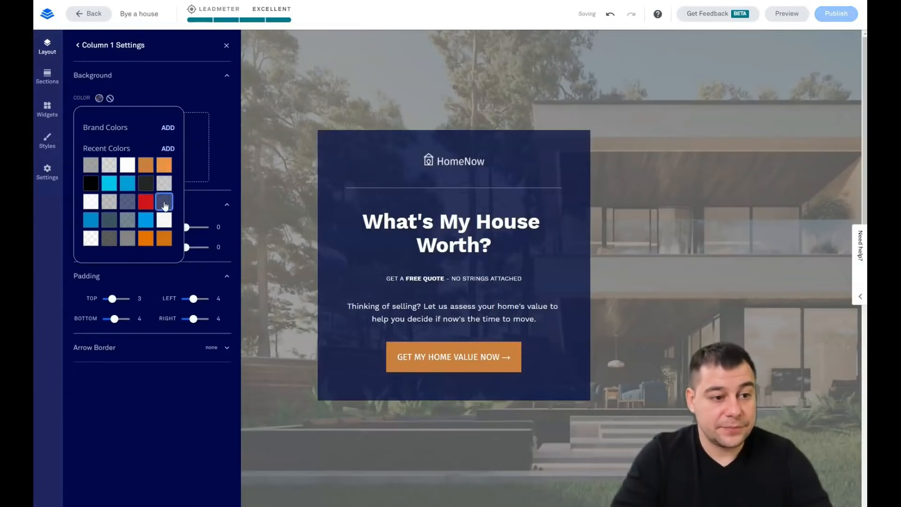
{"action": "left_click", "coordinate": [94, 166]}
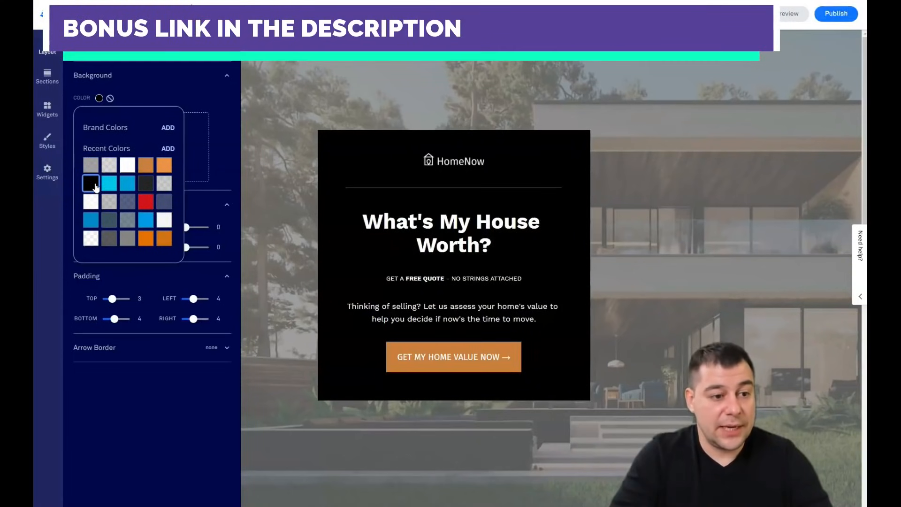
Set Column 1's background to the custom color 131313 at 82 opacity and close the column settings.
{"action": "left_click", "coordinate": [165, 149]}
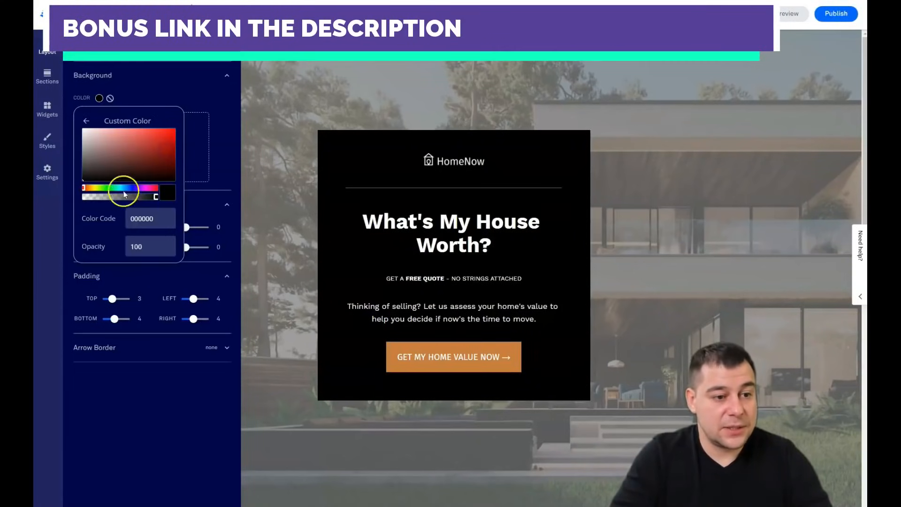
{"action": "left_click", "coordinate": [82, 180]}
{"action": "left_click_drag", "start_coordinate": [140, 198], "coordinate": [145, 198]}
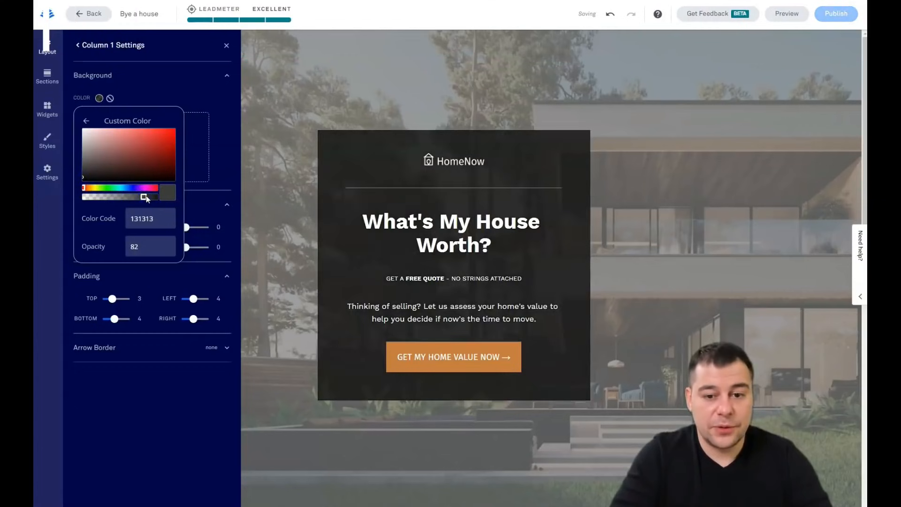
{"action": "left_click", "coordinate": [265, 150]}
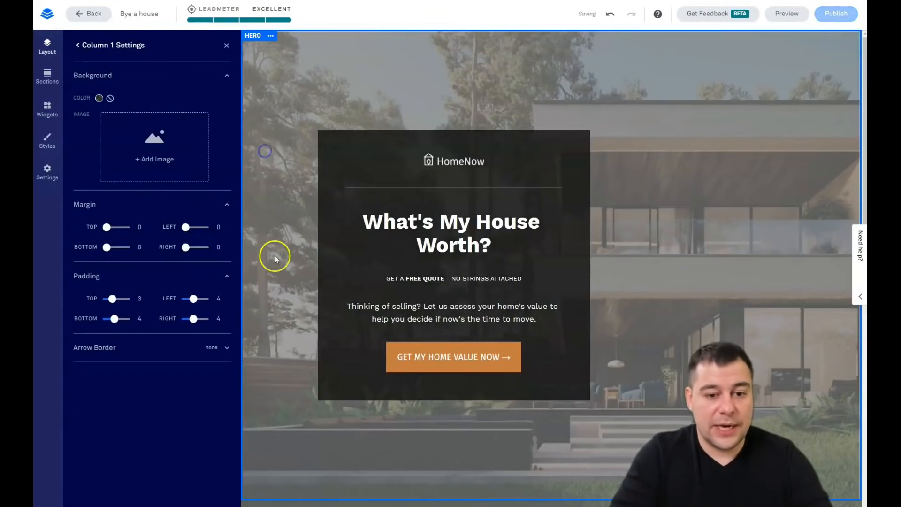
{"action": "left_click", "coordinate": [226, 45]}
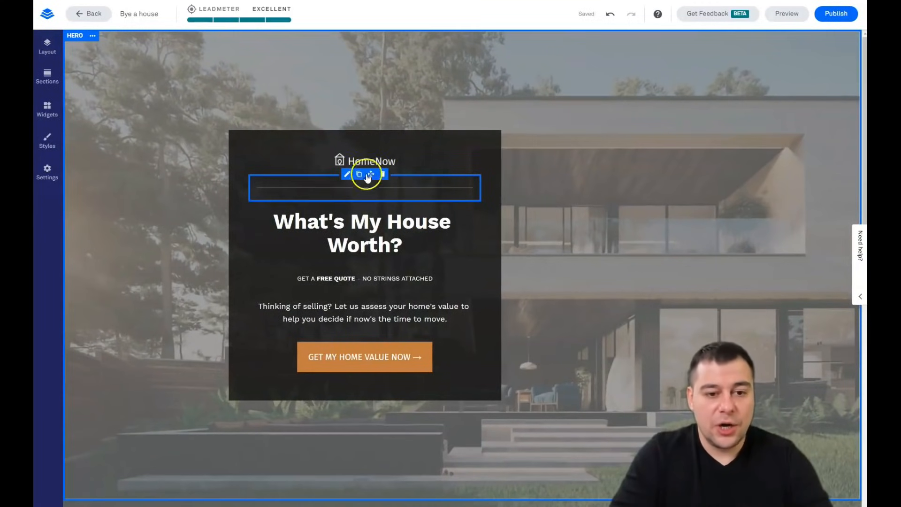
Set the "What's My House Worth?" headline to size 5 and the Source Sans Pro font.
{"action": "left_click", "coordinate": [358, 225]}
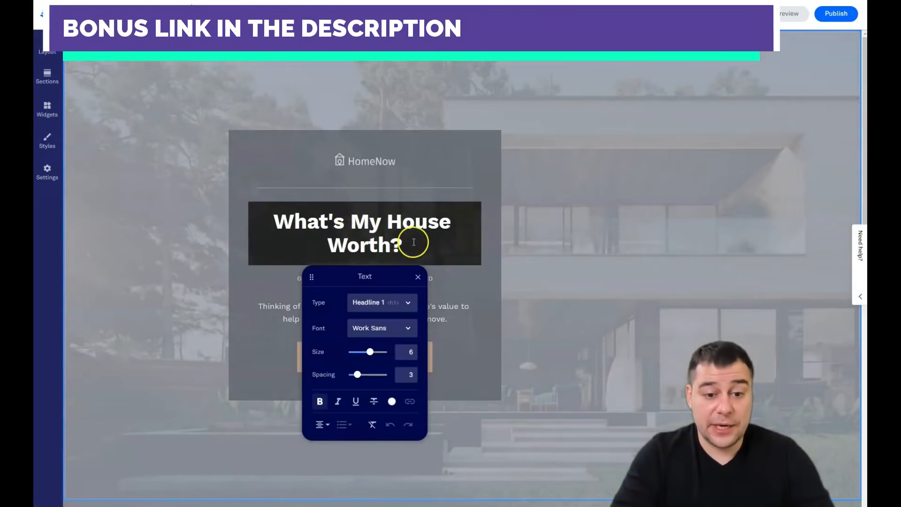
{"action": "left_click_drag", "start_coordinate": [414, 242], "coordinate": [251, 204]}
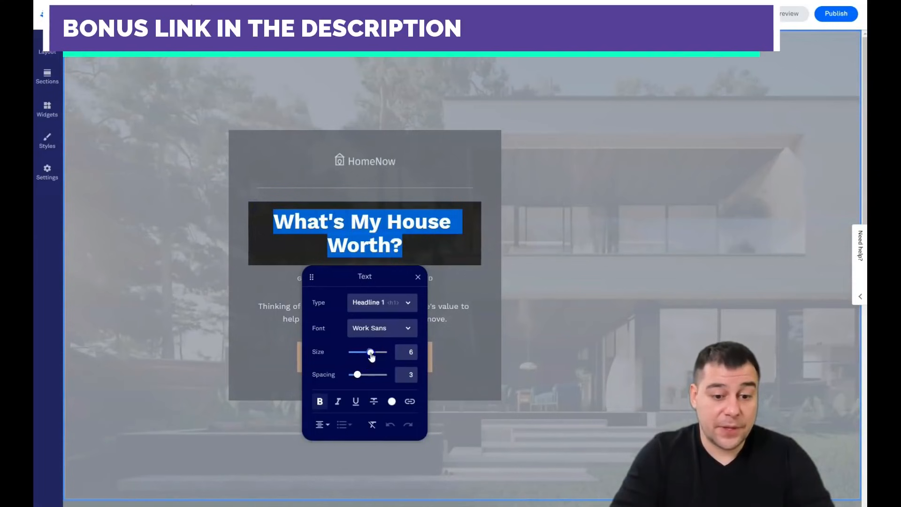
{"action": "left_click_drag", "start_coordinate": [371, 353], "coordinate": [367, 356]}
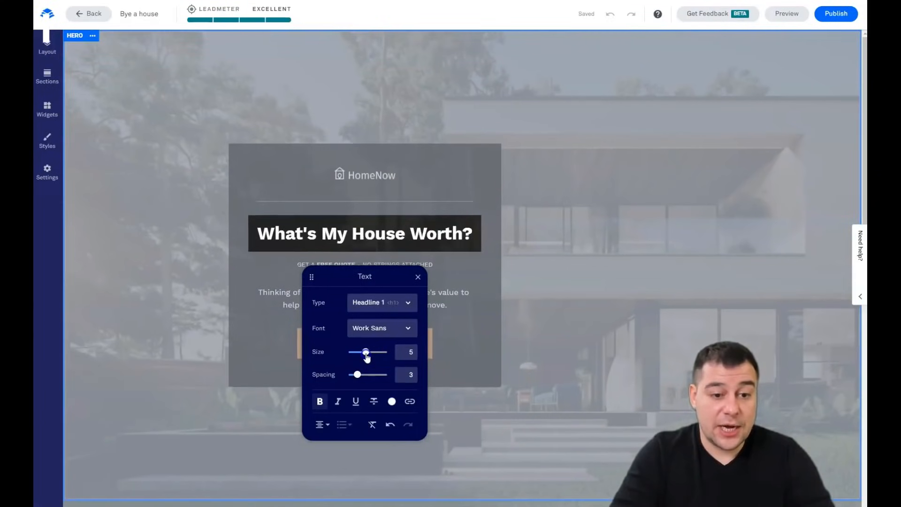
{"action": "left_click", "coordinate": [404, 328]}
{"action": "left_click", "coordinate": [372, 360]}
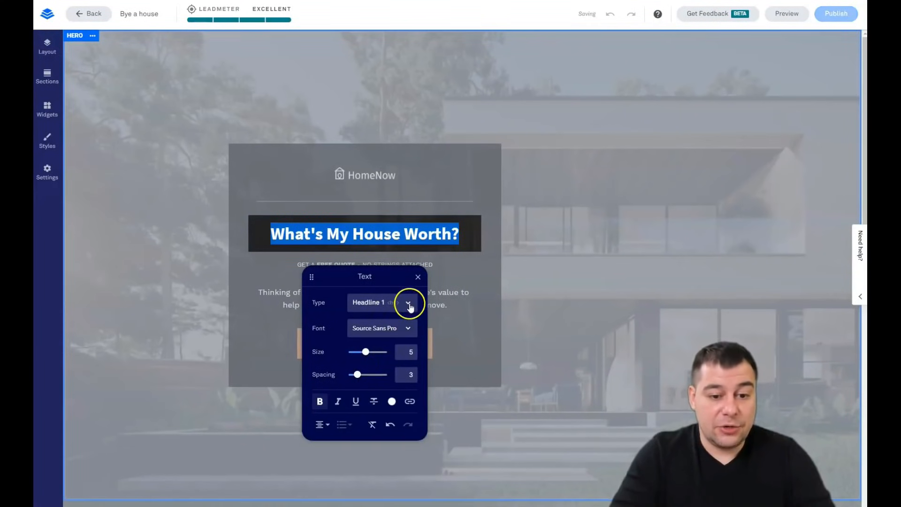
Try the Jumbo type on the headline, return it to Headline 1 and close the text settings.
{"action": "left_click", "coordinate": [408, 304]}
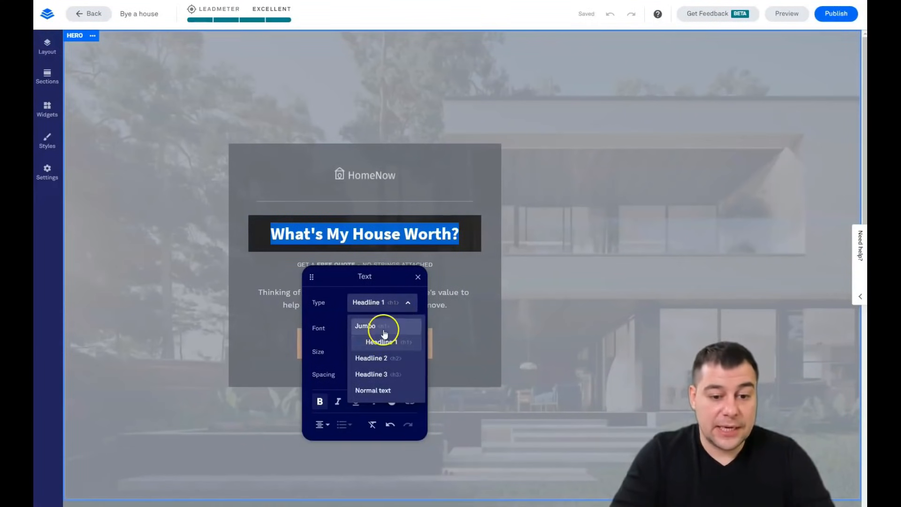
{"action": "left_click", "coordinate": [385, 329]}
{"action": "left_click", "coordinate": [410, 304]}
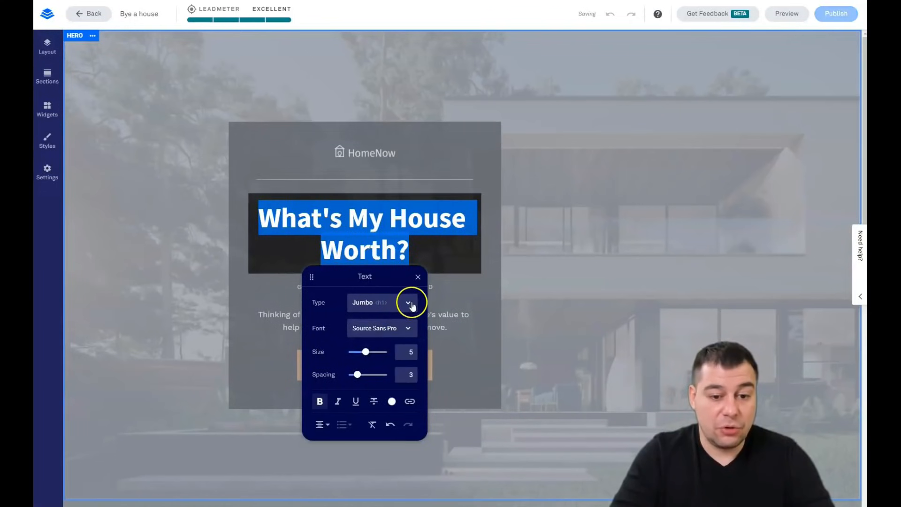
{"action": "left_click", "coordinate": [393, 342]}
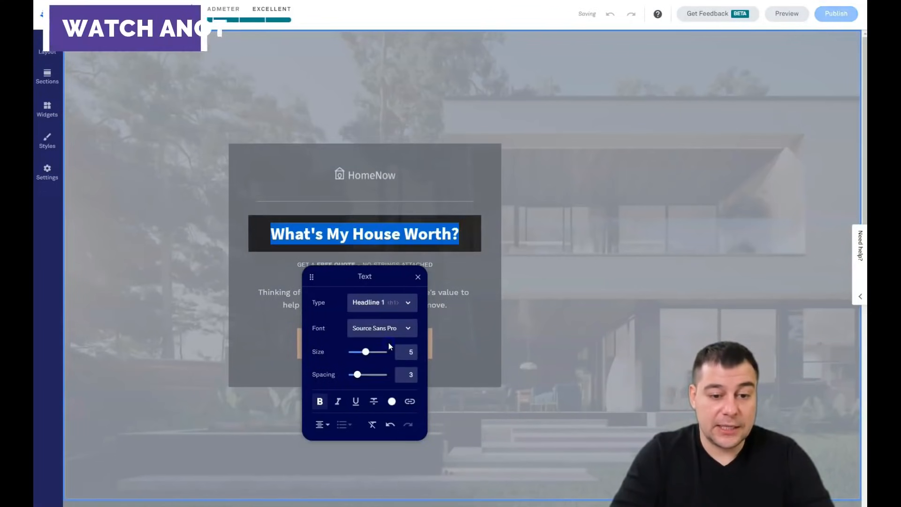
{"action": "left_click", "coordinate": [408, 303]}
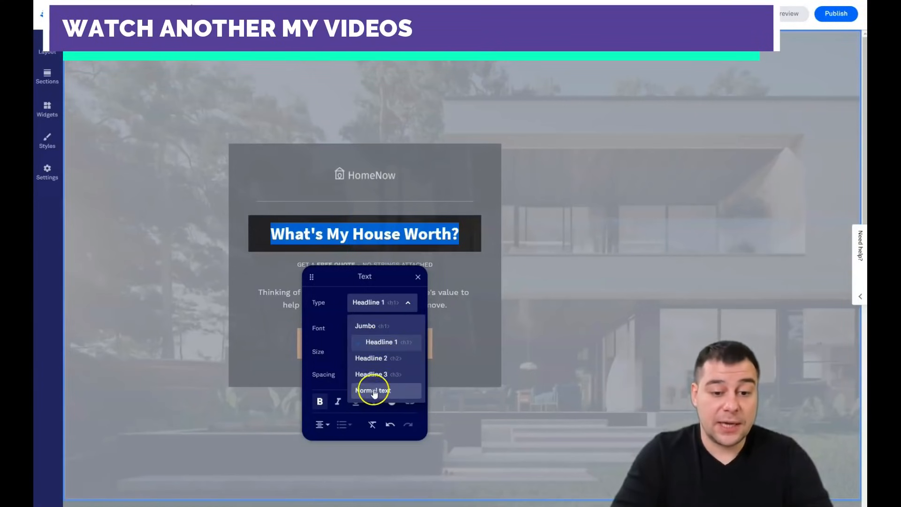
{"action": "left_click", "coordinate": [417, 278]}
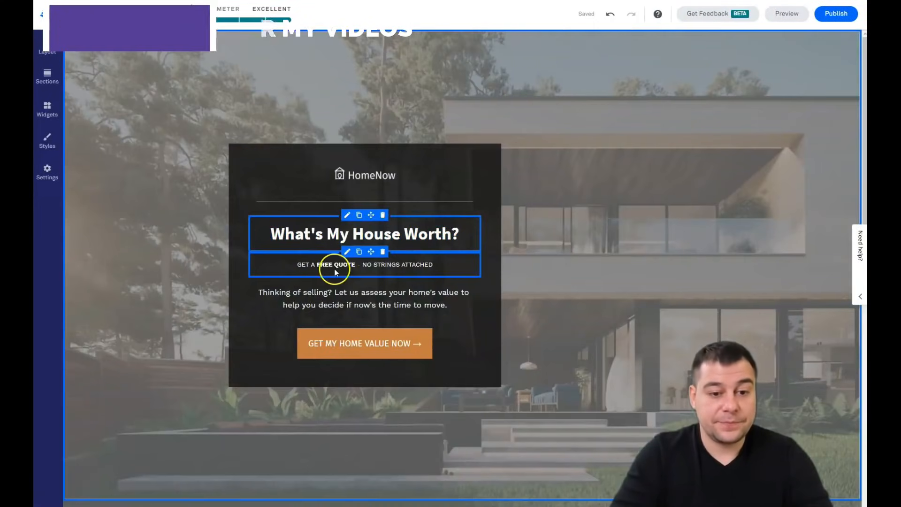
Check the text settings of the "Thinking of selling?" paragraph and close them without making changes.
{"action": "double_click", "coordinate": [355, 292]}
{"action": "left_click_drag", "start_coordinate": [447, 306], "coordinate": [253, 288]}
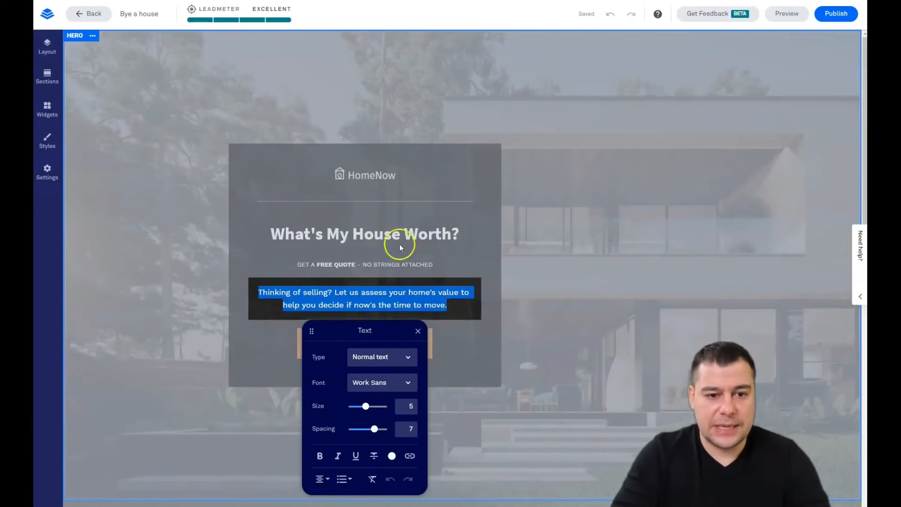
{"action": "left_click", "coordinate": [192, 266]}
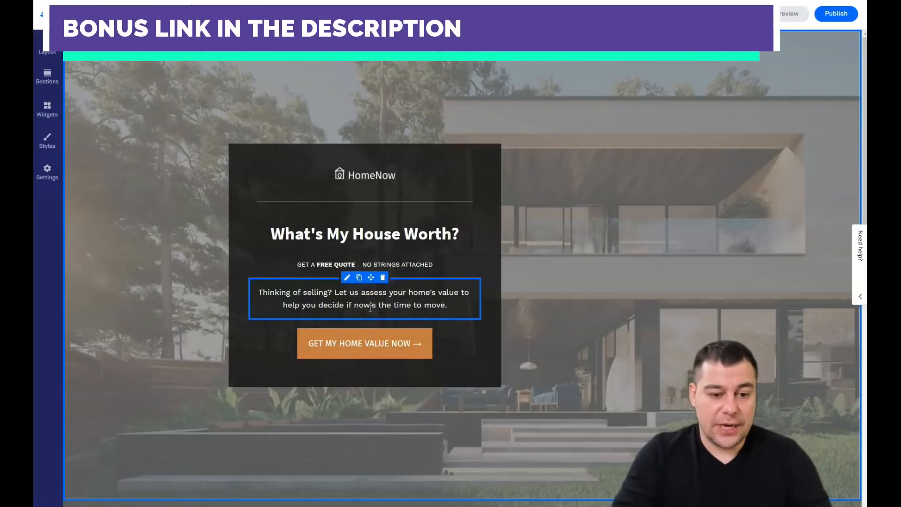
{"action": "scroll", "coordinate": [371, 295], "scroll_direction": "down", "scroll_amount": 3}
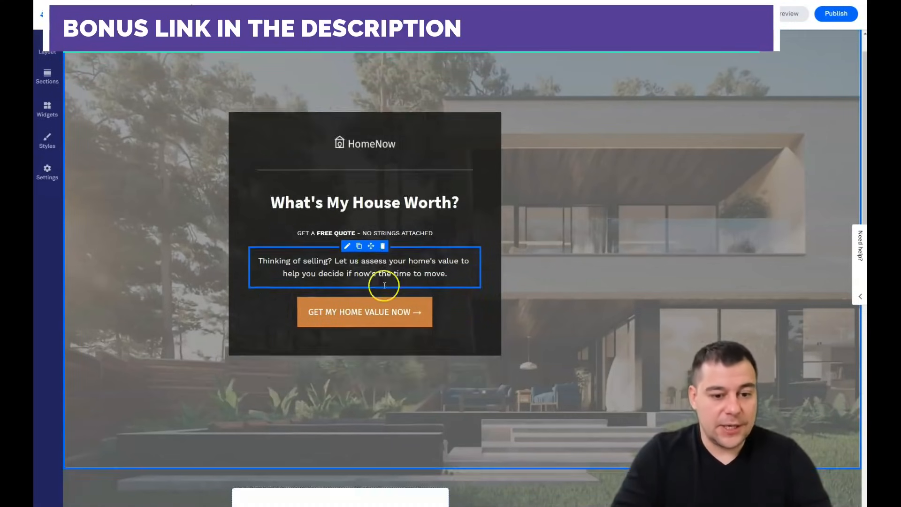
{"action": "left_click", "coordinate": [373, 232]}
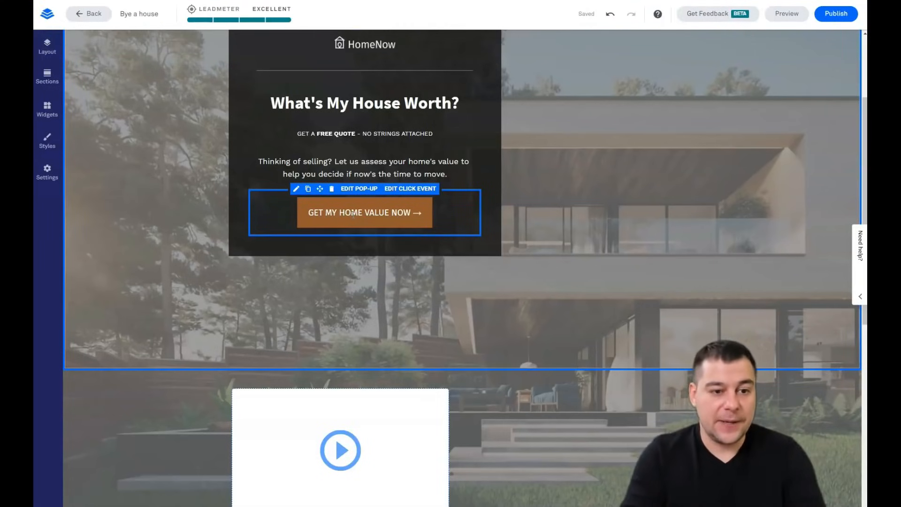
{"action": "left_click", "coordinate": [258, 155]}
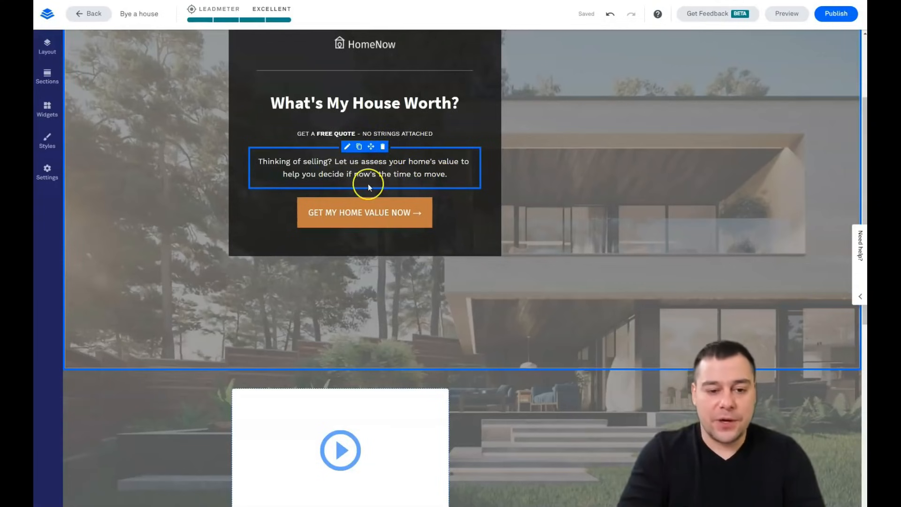
Review the click event options of the GET MY HOME VALUE NOW button, from no link to an external URL.
{"action": "left_click", "coordinate": [359, 210]}
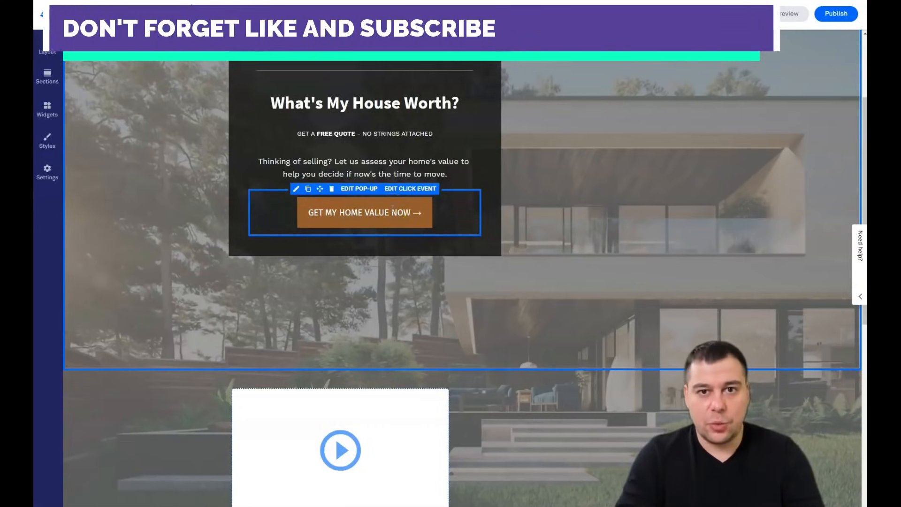
{"action": "left_click", "coordinate": [385, 210]}
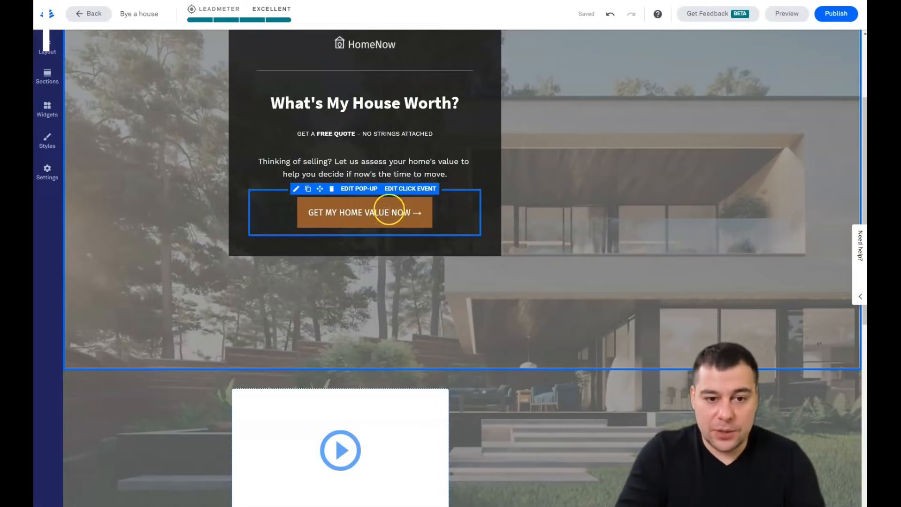
{"action": "left_click", "coordinate": [405, 190]}
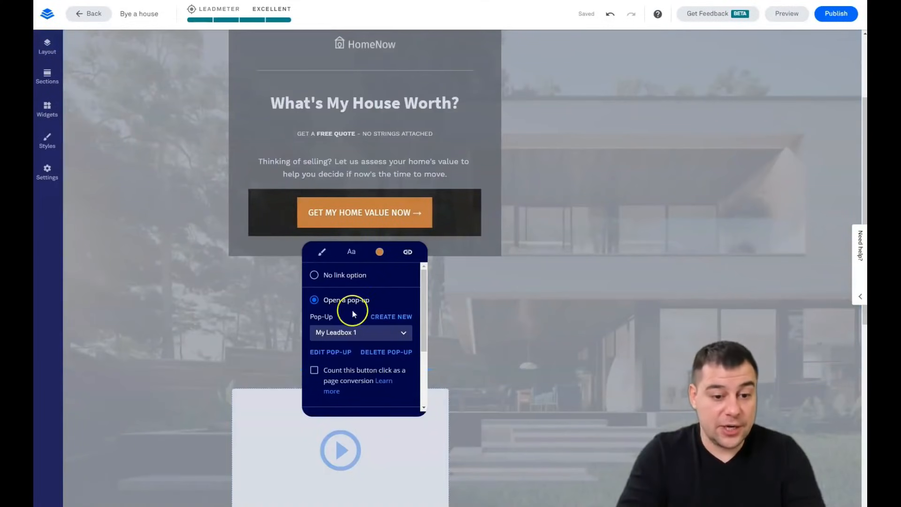
{"action": "left_click", "coordinate": [350, 349]}
{"action": "scroll", "coordinate": [350, 347], "scroll_direction": "down", "scroll_amount": 2}
{"action": "scroll", "coordinate": [350, 335], "scroll_direction": "up", "scroll_amount": 2}
{"action": "scroll", "coordinate": [350, 326], "scroll_direction": "down", "scroll_amount": 2}
{"action": "scroll", "coordinate": [329, 324], "scroll_direction": "up", "scroll_amount": 2}
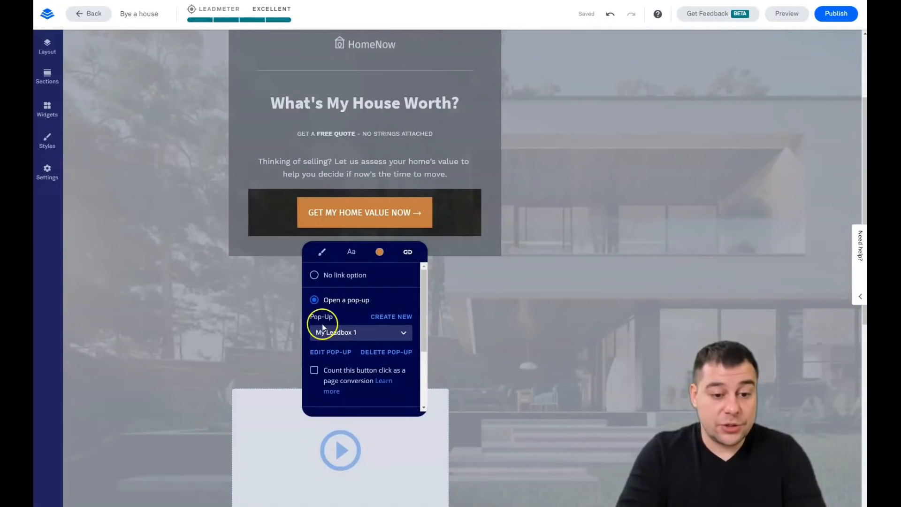
{"action": "scroll", "coordinate": [353, 306], "scroll_direction": "down", "scroll_amount": 1}
{"action": "scroll", "coordinate": [353, 306], "scroll_direction": "down", "scroll_amount": 3}
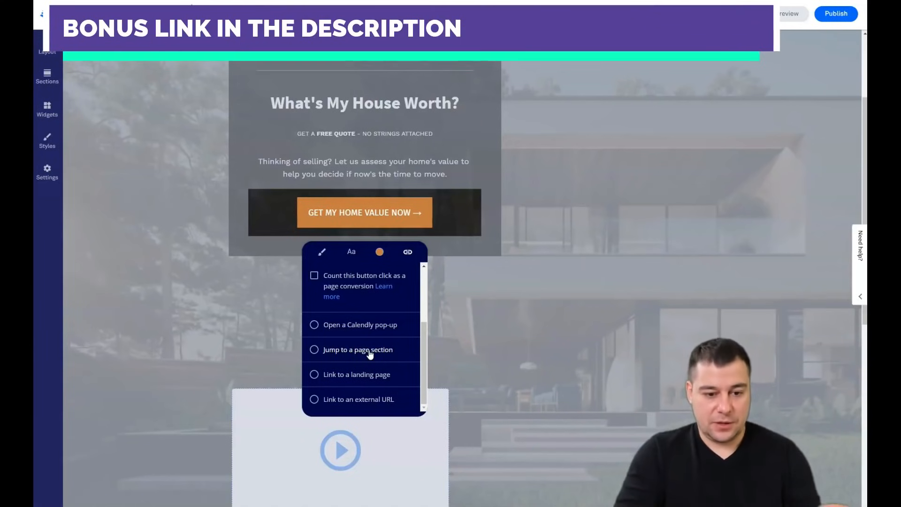
{"action": "left_click", "coordinate": [374, 354]}
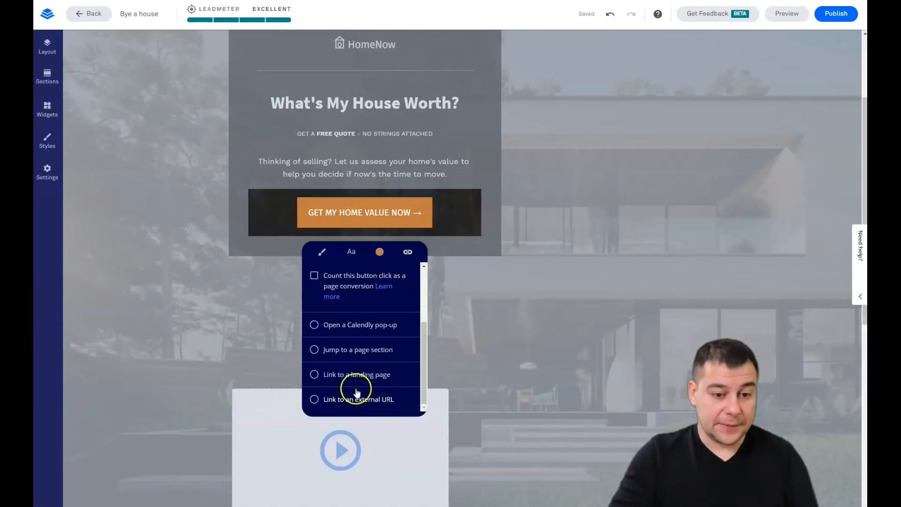
{"action": "scroll", "coordinate": [334, 320], "scroll_direction": "up", "scroll_amount": 3}
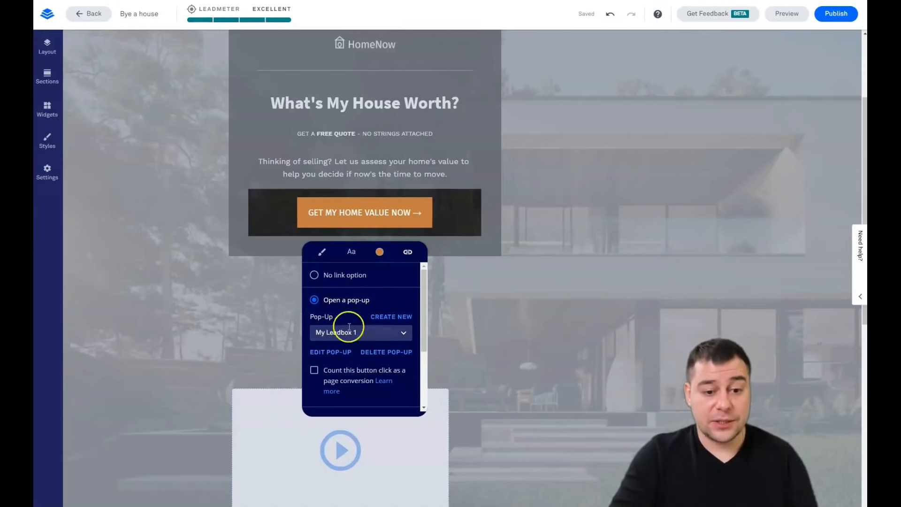
Open the GET MY HOME VALUE NOW button's pop-up for editing and review its section options.
{"action": "left_click", "coordinate": [329, 352]}
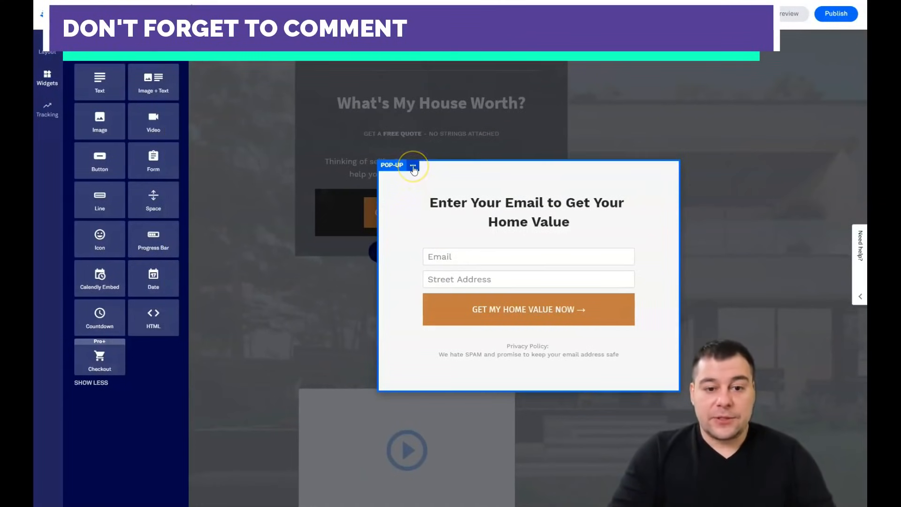
{"action": "left_click", "coordinate": [412, 167]}
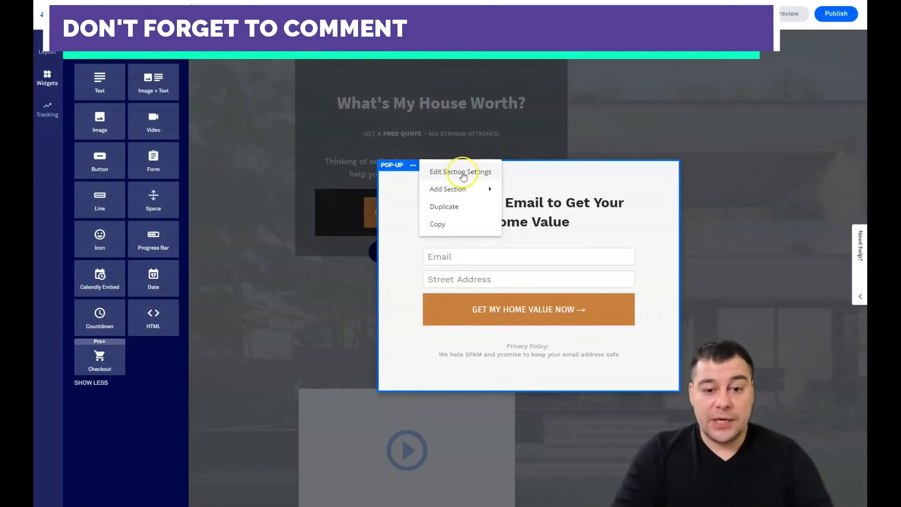
{"action": "mouse_move", "coordinate": [470, 196]}
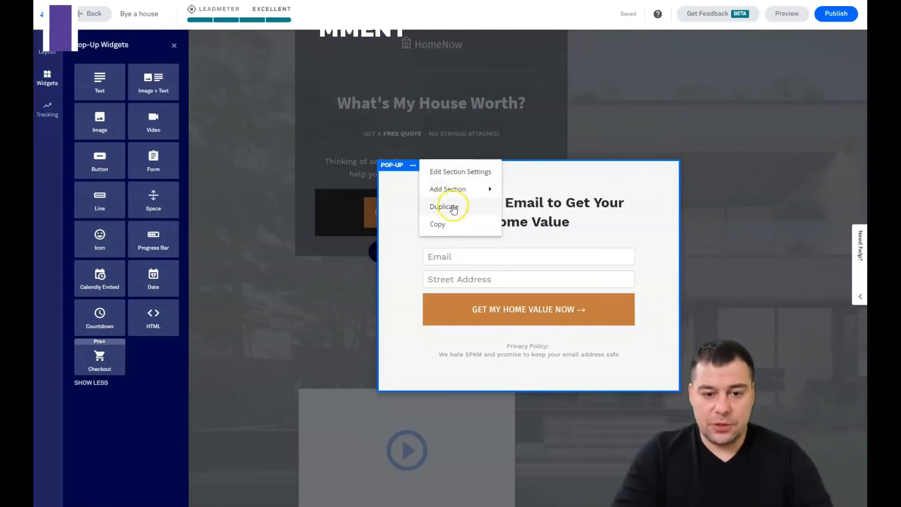
{"action": "left_click", "coordinate": [402, 210]}
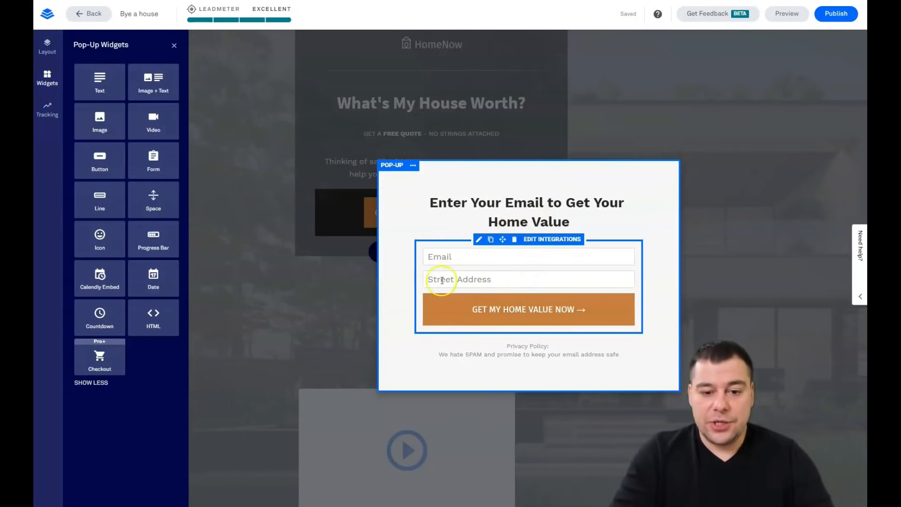
Open the integrations of the pop-up's form and browse the additional services that can be connected.
{"action": "left_click", "coordinate": [544, 245]}
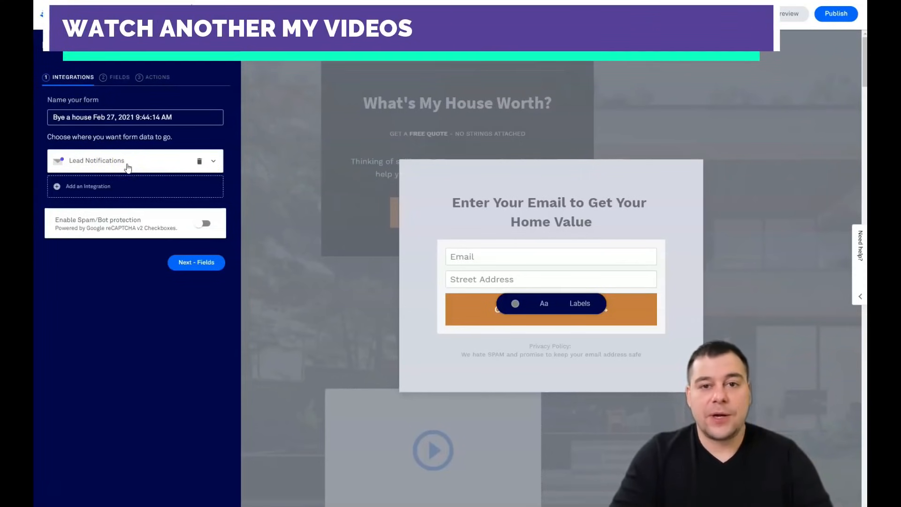
{"action": "left_click", "coordinate": [78, 187]}
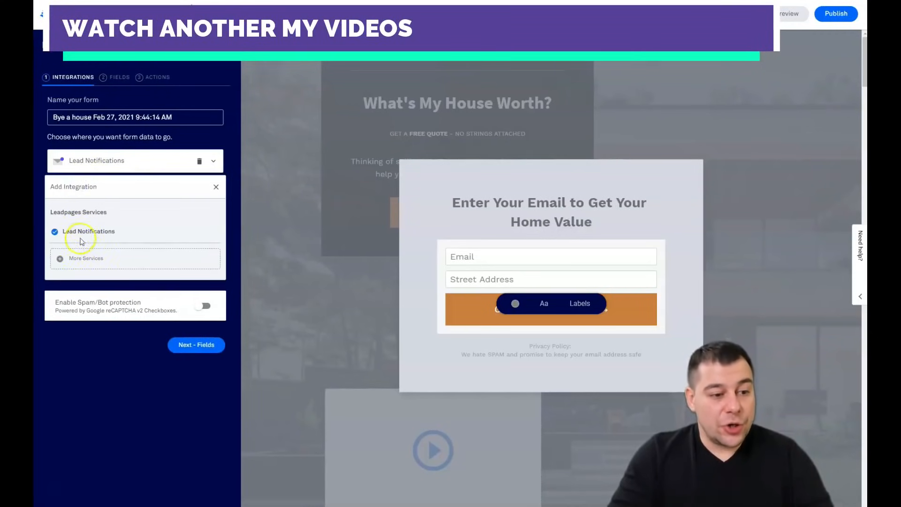
{"action": "left_click", "coordinate": [77, 259]}
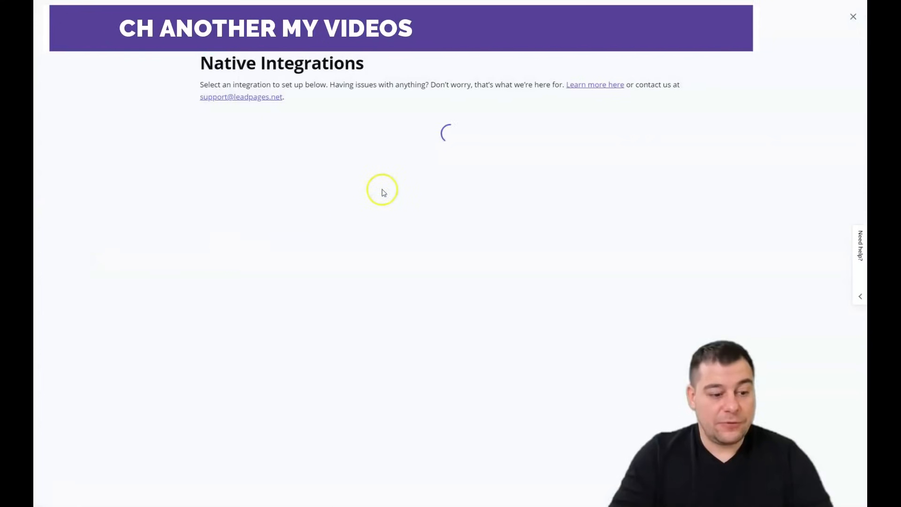
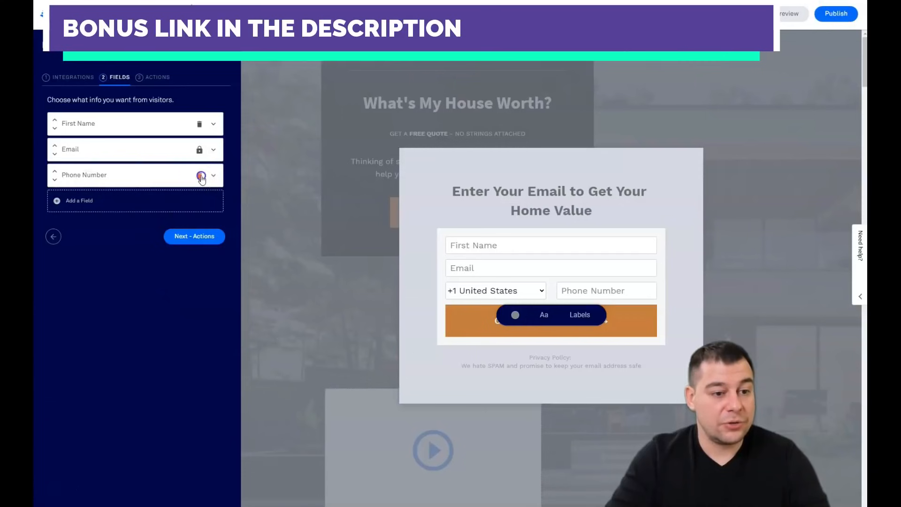
Remove the Phone Number field from the pop-up form, review the form's actions and close the form editor.
{"action": "left_click", "coordinate": [201, 151]}
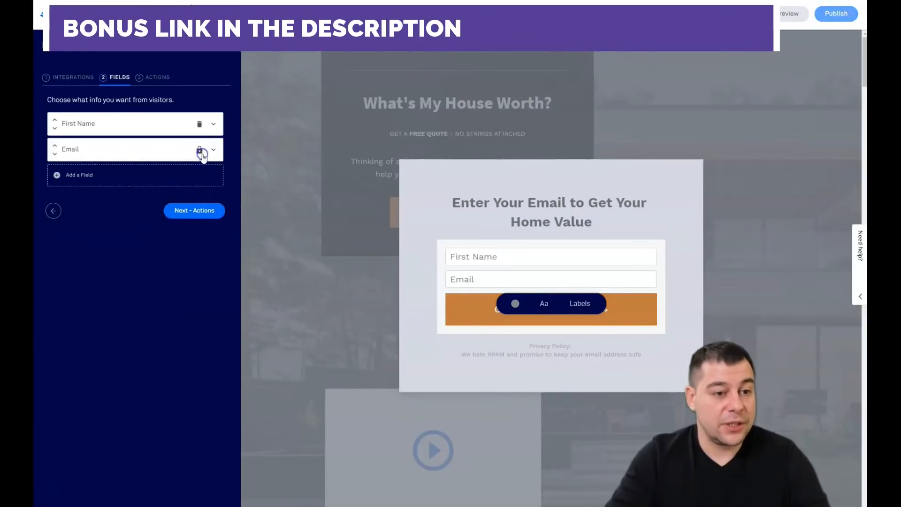
{"action": "left_click", "coordinate": [155, 79]}
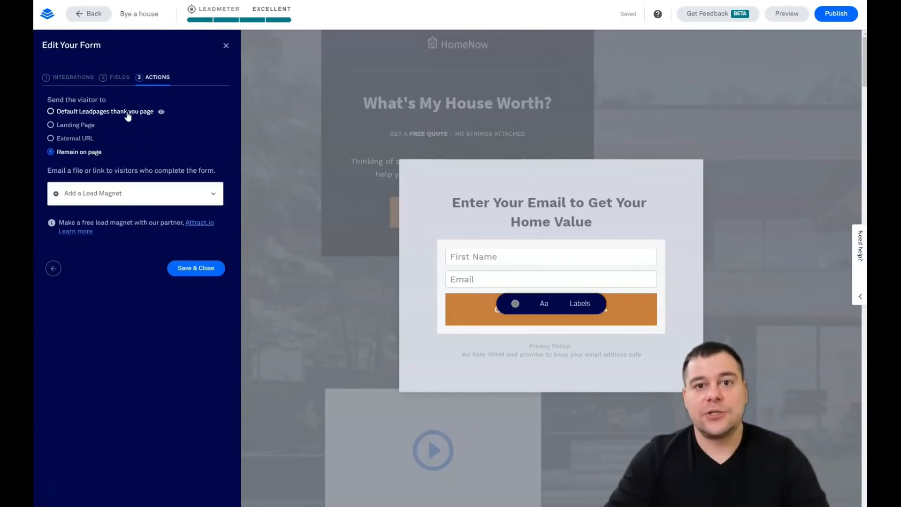
{"action": "left_click", "coordinate": [73, 130]}
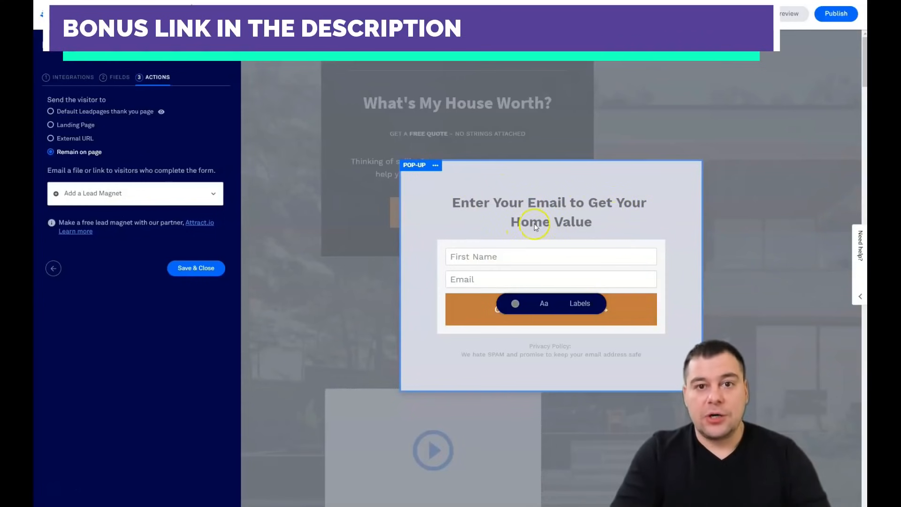
{"action": "left_click", "coordinate": [488, 306]}
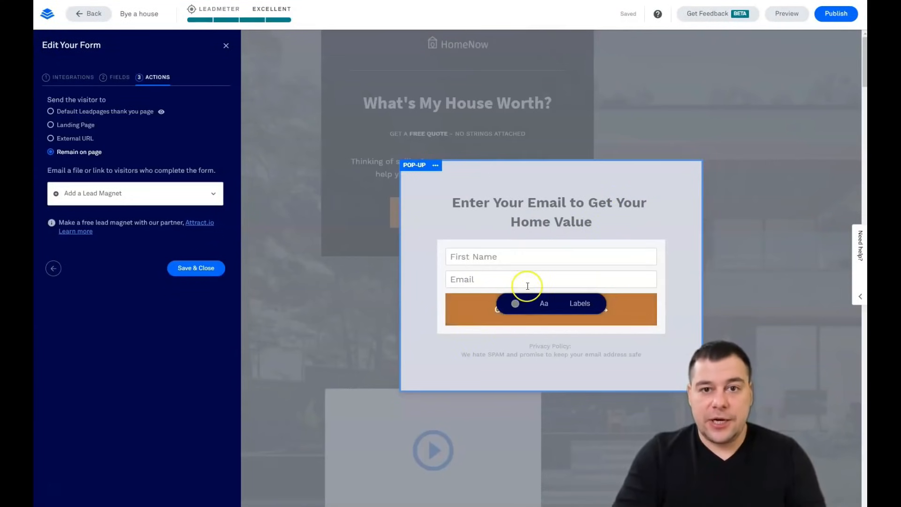
{"action": "left_click", "coordinate": [226, 45]}
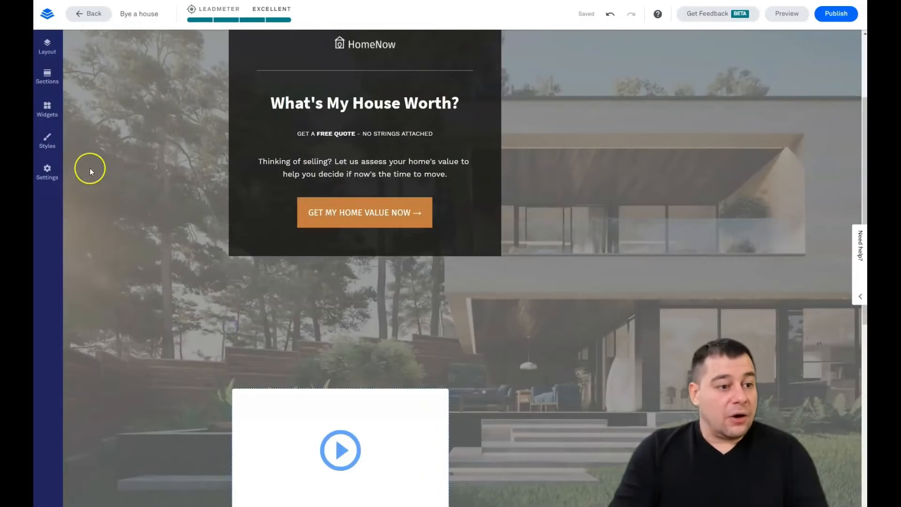
Review the page's SEO, social and analytics settings and close them without making changes.
{"action": "left_click", "coordinate": [47, 172]}
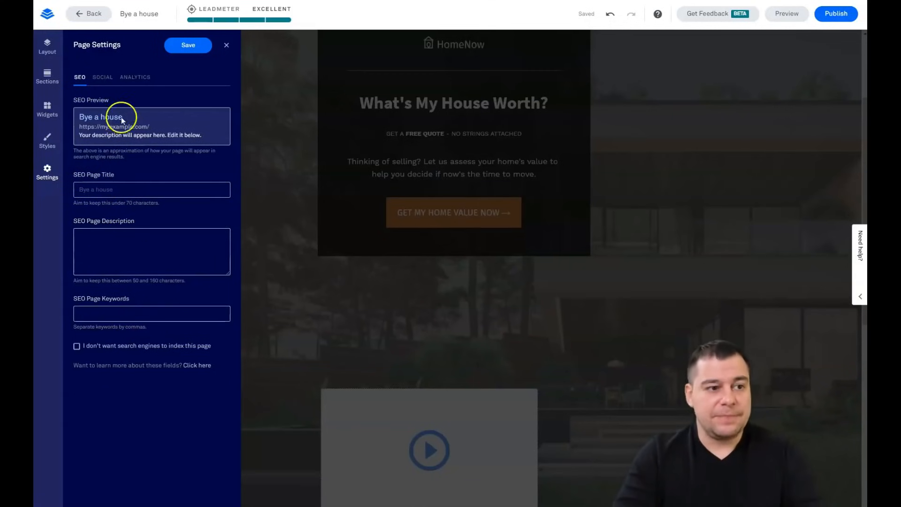
{"action": "left_click", "coordinate": [102, 78]}
{"action": "left_click", "coordinate": [102, 80]}
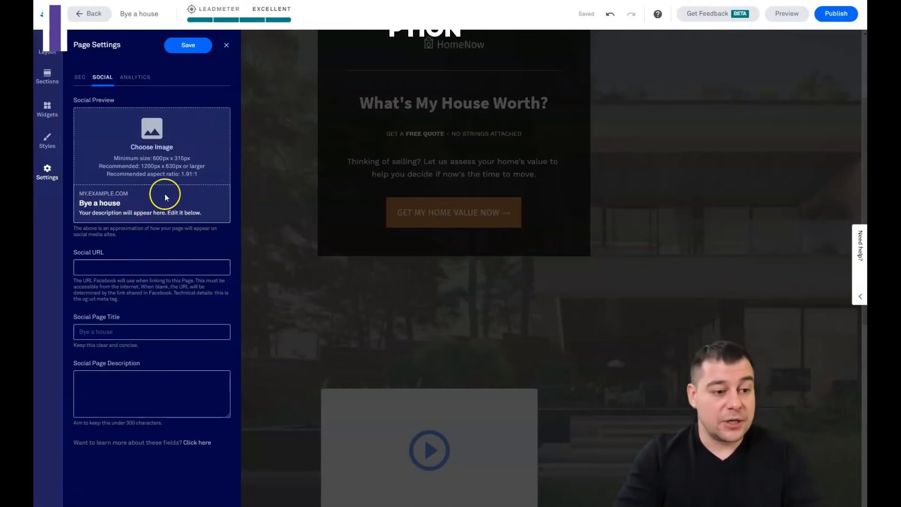
{"action": "left_click", "coordinate": [136, 77]}
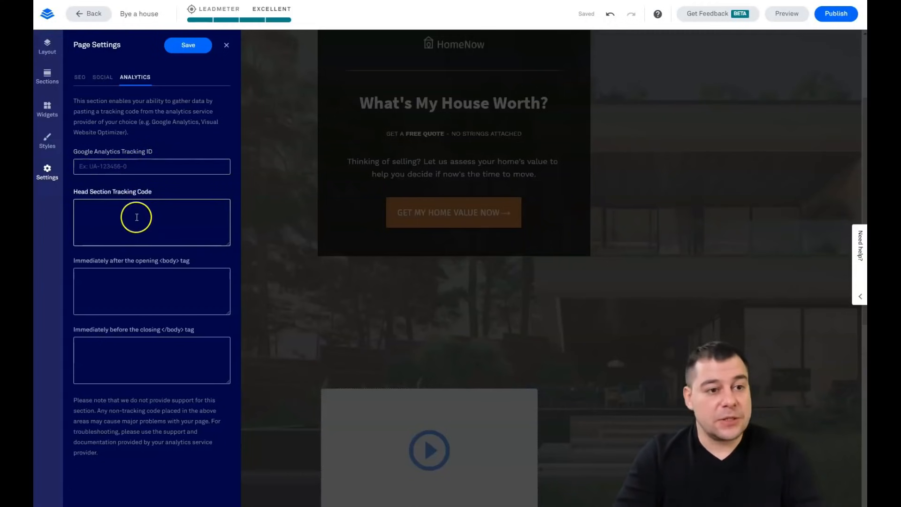
{"action": "left_click", "coordinate": [226, 47]}
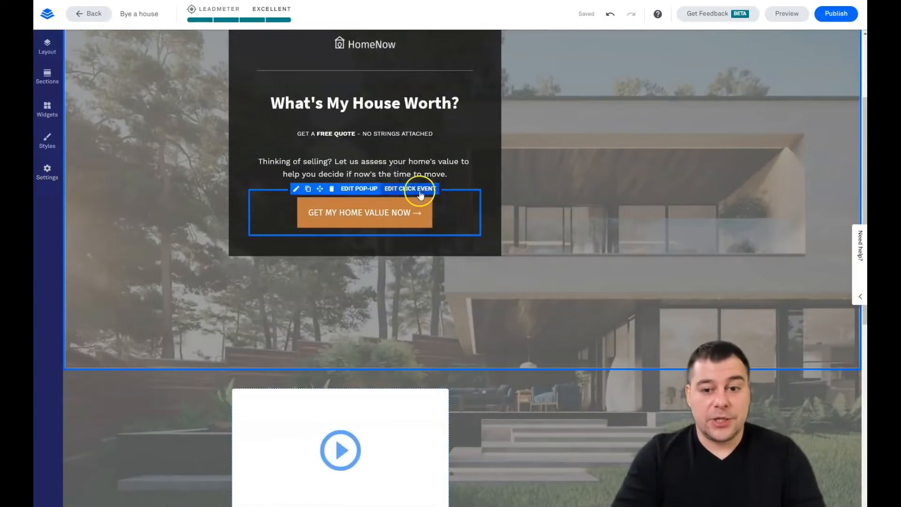
Give the Blank 1 section containing the video a dark grey background from the recent colors.
{"action": "scroll", "coordinate": [550, 226], "scroll_direction": "down", "scroll_amount": 6}
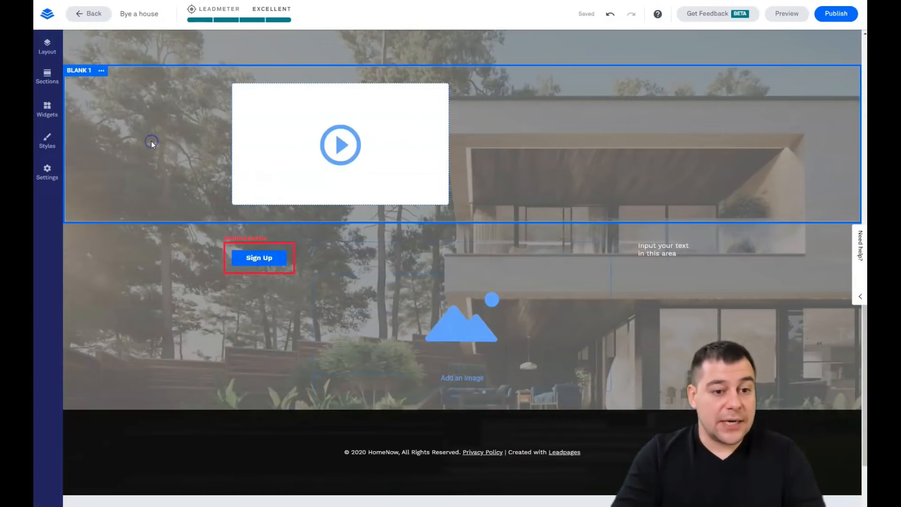
{"action": "left_click", "coordinate": [101, 72]}
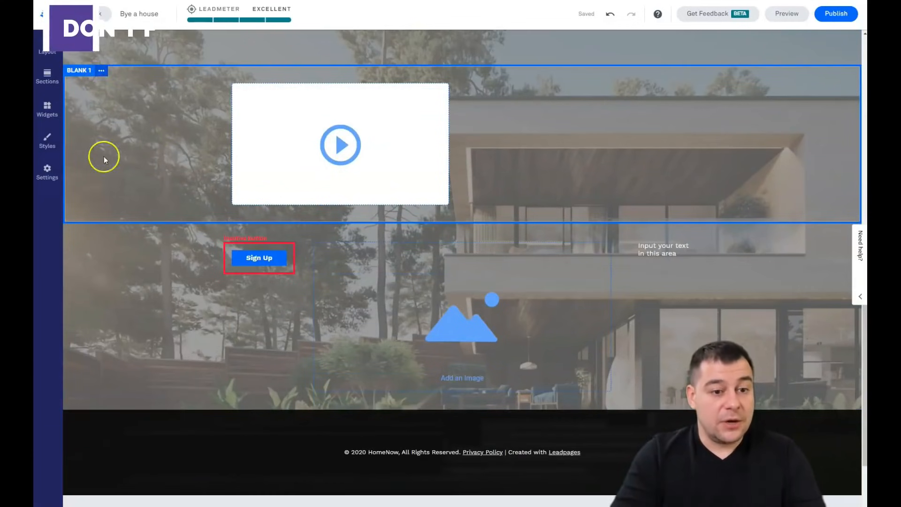
{"action": "scroll", "coordinate": [167, 241], "scroll_direction": "up", "scroll_amount": 7}
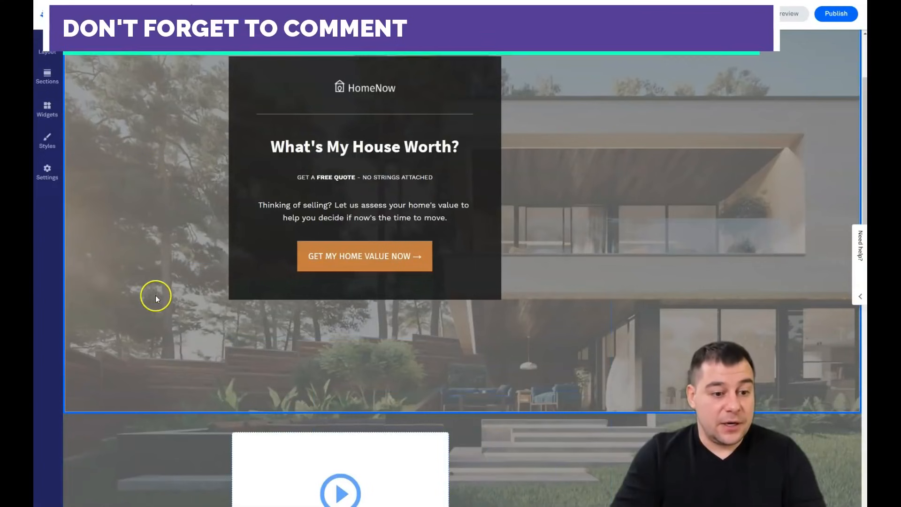
{"action": "scroll", "coordinate": [155, 295], "scroll_direction": "down", "scroll_amount": 4}
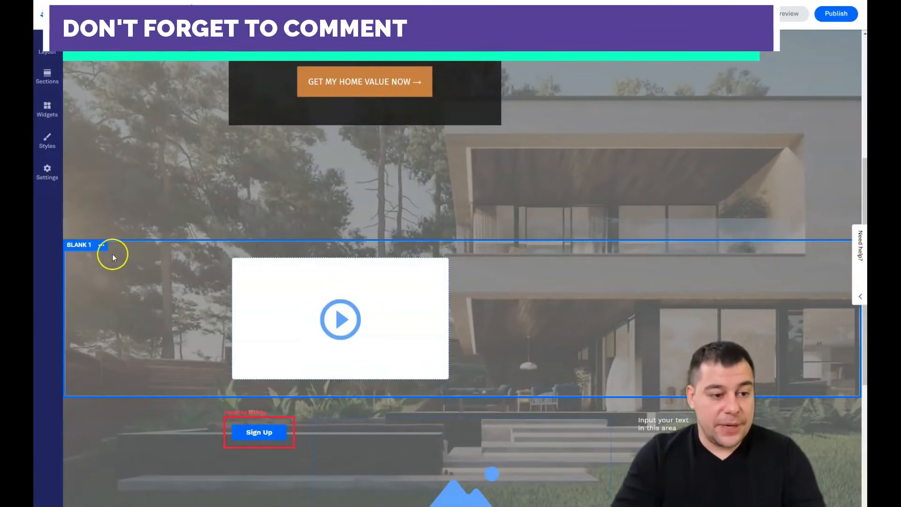
{"action": "left_click", "coordinate": [102, 245]}
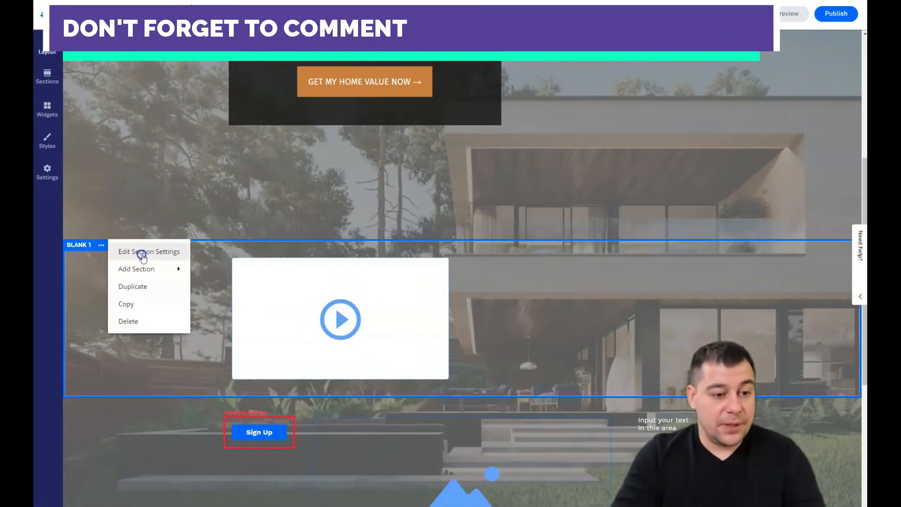
{"action": "left_click", "coordinate": [140, 249]}
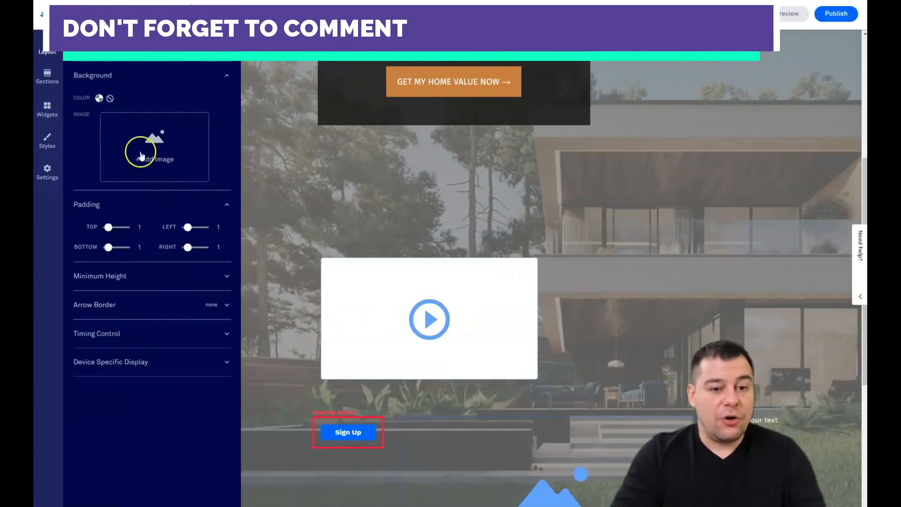
{"action": "left_click", "coordinate": [99, 98]}
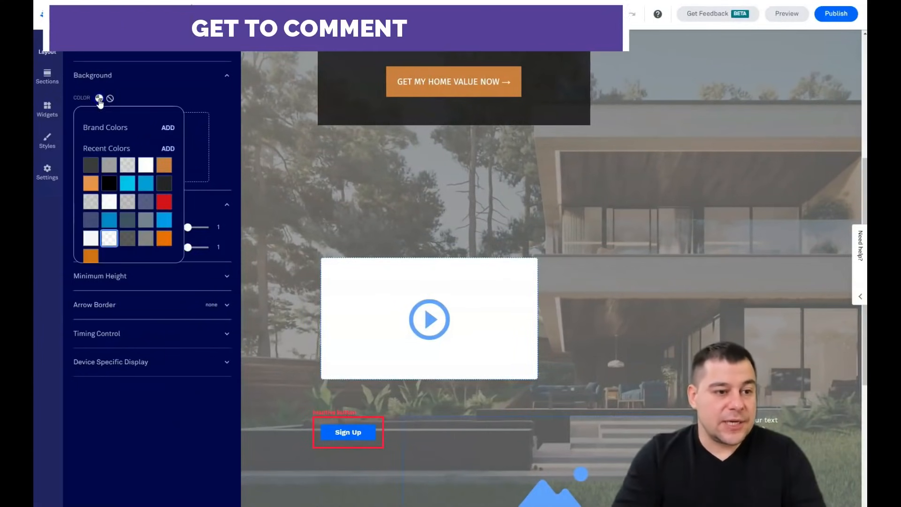
{"action": "left_click", "coordinate": [90, 167]}
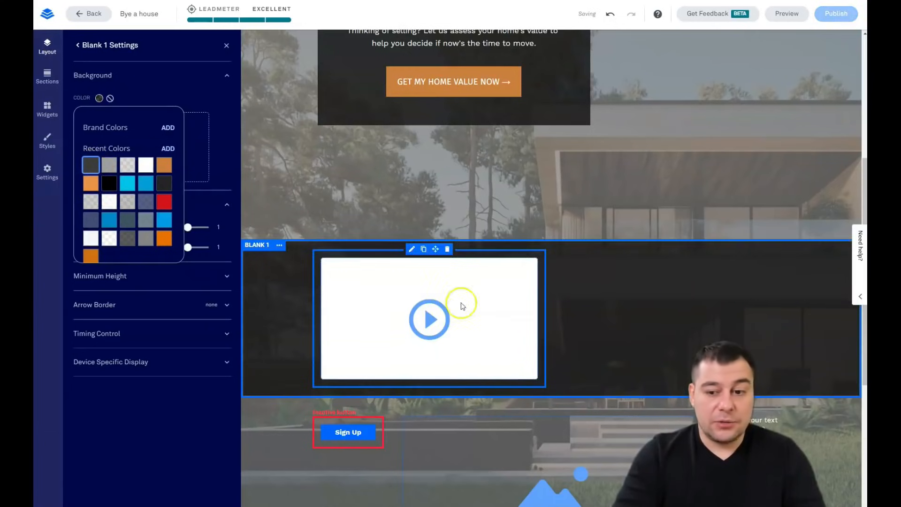
{"action": "scroll", "coordinate": [298, 225], "scroll_direction": "down", "scroll_amount": 1}
{"action": "scroll", "coordinate": [302, 246], "scroll_direction": "down", "scroll_amount": 2}
{"action": "scroll", "coordinate": [300, 247], "scroll_direction": "up", "scroll_amount": 3}
{"action": "scroll", "coordinate": [300, 247], "scroll_direction": "down", "scroll_amount": 3}
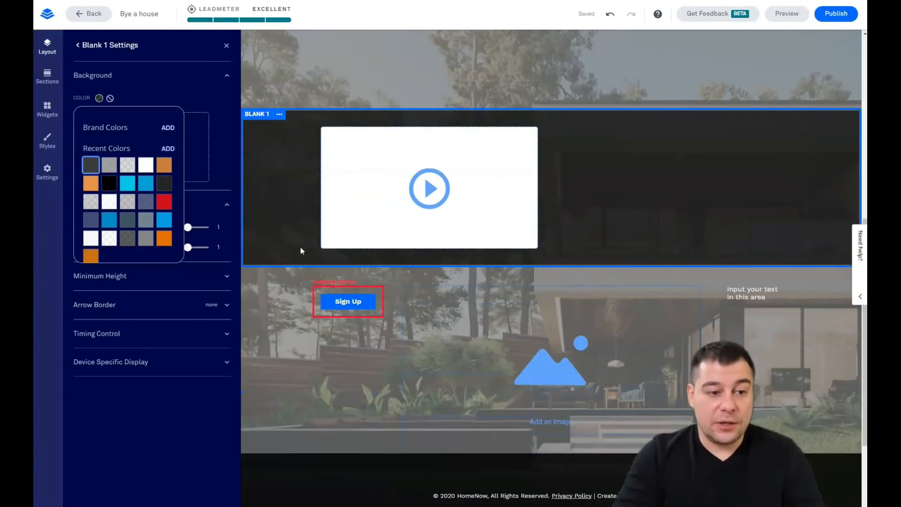
{"action": "scroll", "coordinate": [300, 247], "scroll_direction": "up", "scroll_amount": 1}
{"action": "left_click", "coordinate": [170, 92]}
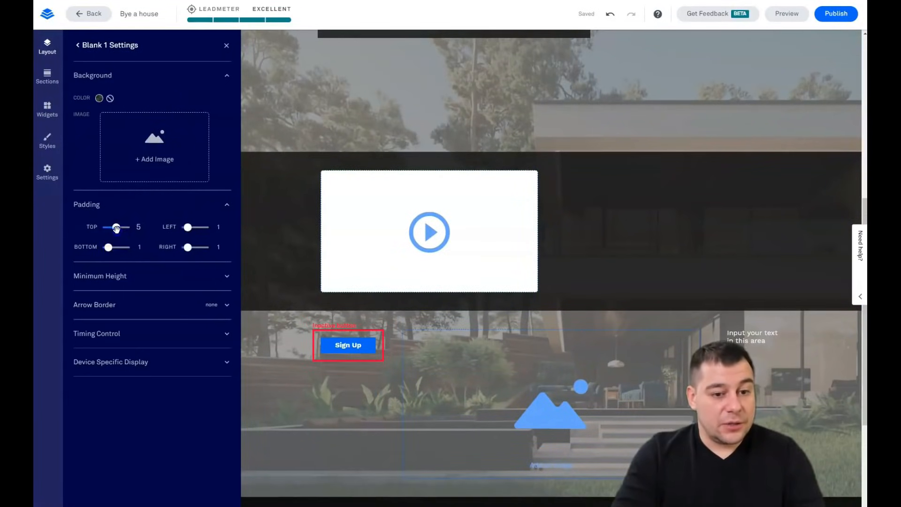
Set Blank 1's top padding to 6 and bottom padding to 5, and try a 75% minimum height before restoring Auto.
{"action": "left_click", "coordinate": [196, 230]}
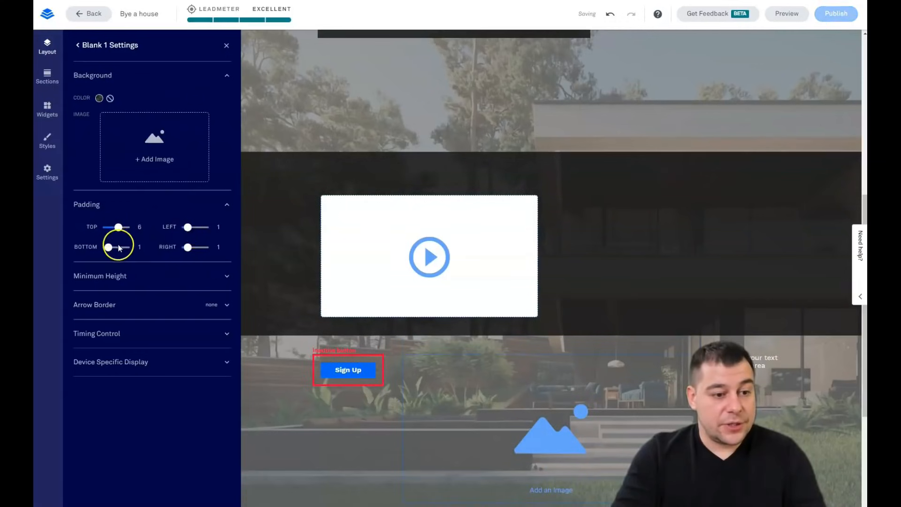
{"action": "left_click_drag", "start_coordinate": [117, 248], "coordinate": [116, 247]}
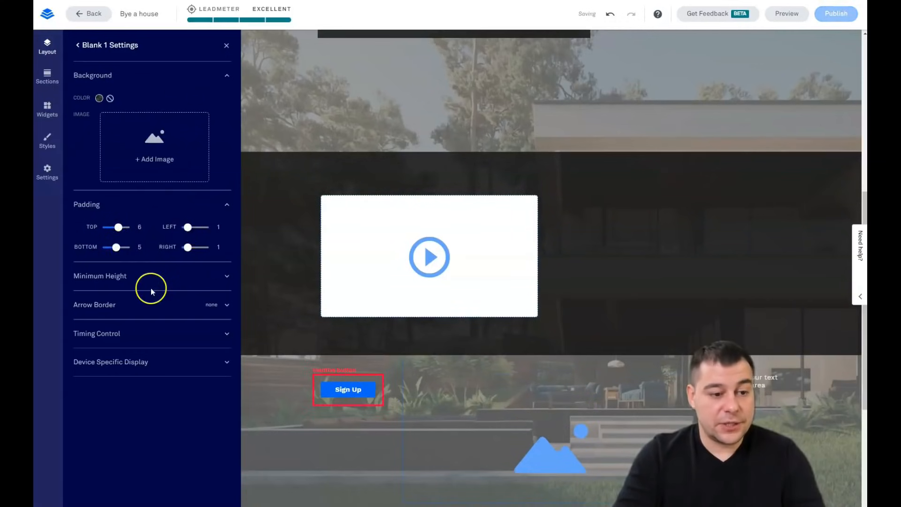
{"action": "left_click", "coordinate": [227, 277]}
{"action": "left_click", "coordinate": [184, 298]}
{"action": "left_click", "coordinate": [156, 300]}
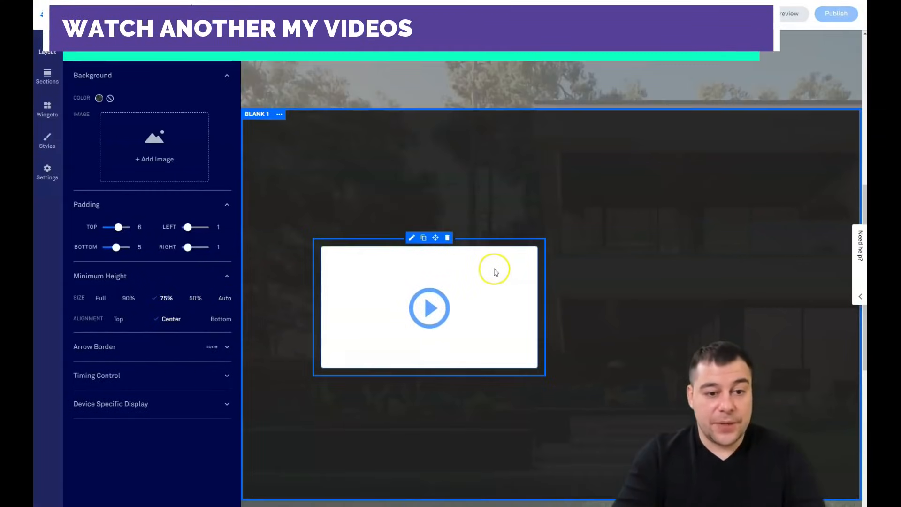
{"action": "left_click", "coordinate": [224, 298]}
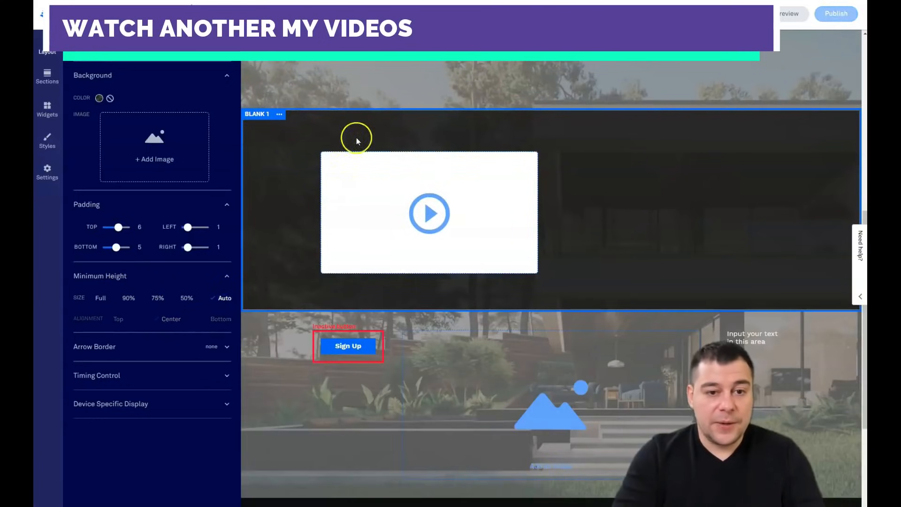
{"action": "left_click", "coordinate": [226, 45]}
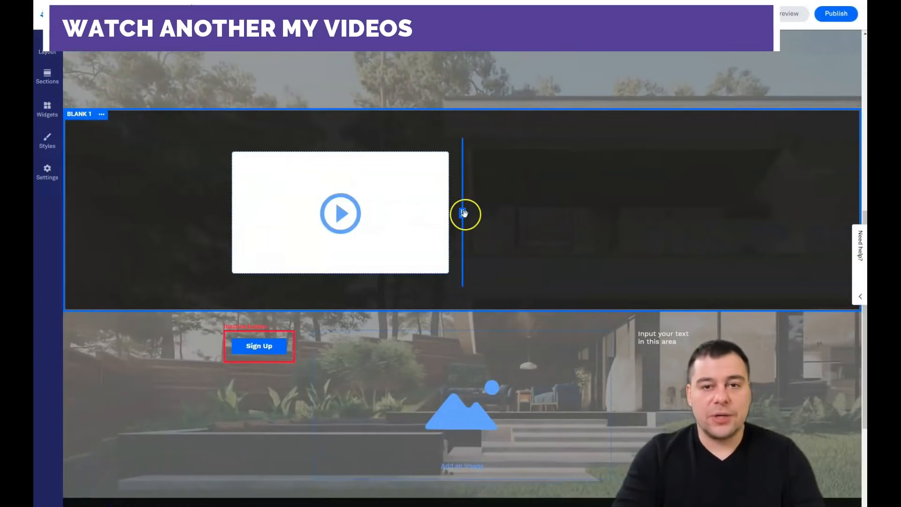
{"action": "left_click_drag", "start_coordinate": [463, 211], "coordinate": [489, 214]}
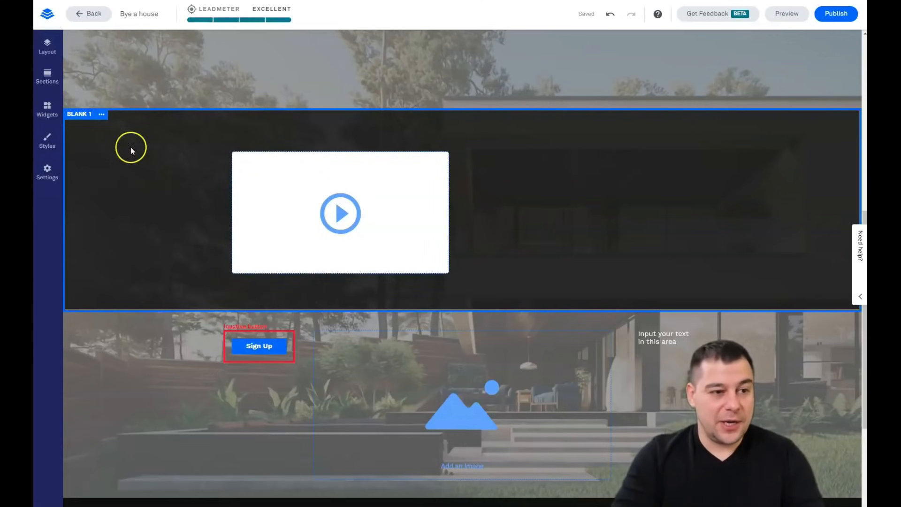
Delete the Blank 1 section with the video placeholder and confirm the deletion.
{"action": "left_click", "coordinate": [102, 115]}
{"action": "left_click", "coordinate": [137, 191]}
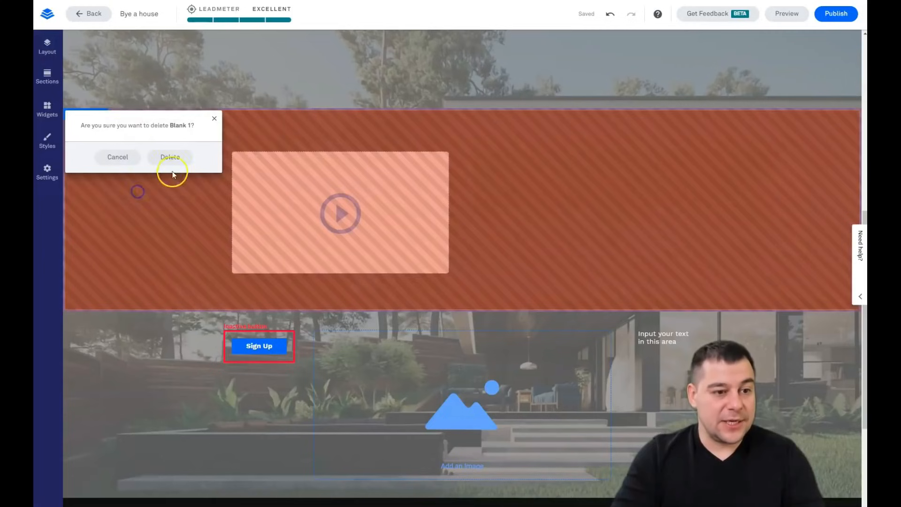
{"action": "left_click", "coordinate": [170, 157]}
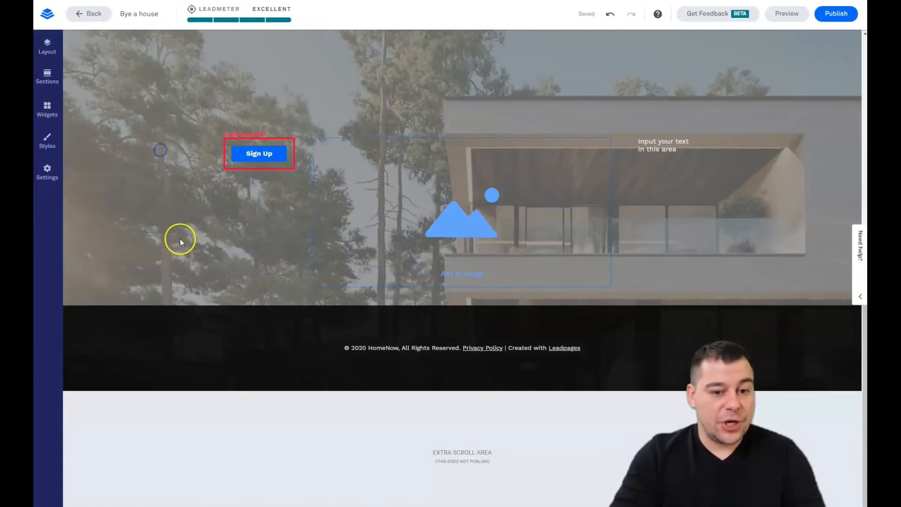
Delete the Blank 2 section with the Sign Up button, image and text placeholders.
{"action": "scroll", "coordinate": [185, 198], "scroll_direction": "up", "scroll_amount": 3}
{"action": "scroll", "coordinate": [189, 179], "scroll_direction": "up", "scroll_amount": 1}
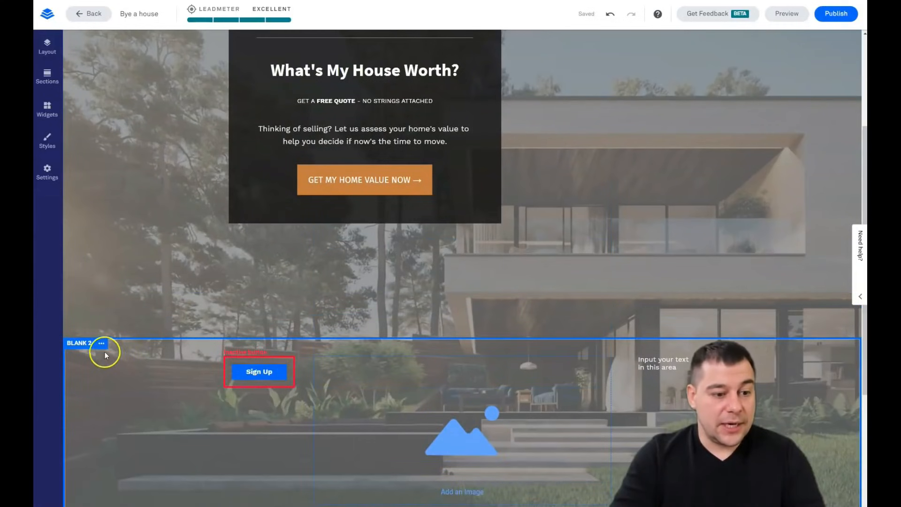
{"action": "left_click", "coordinate": [103, 347]}
{"action": "left_click", "coordinate": [129, 418]}
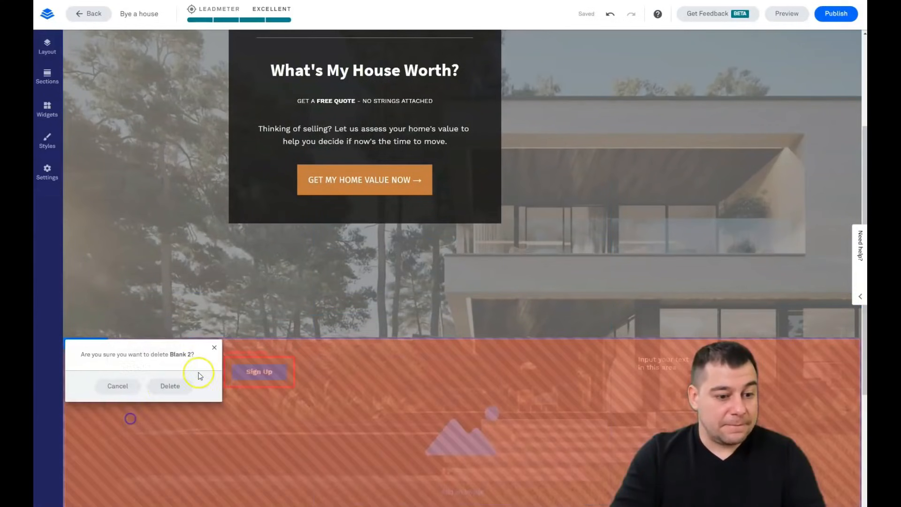
{"action": "left_click", "coordinate": [177, 394]}
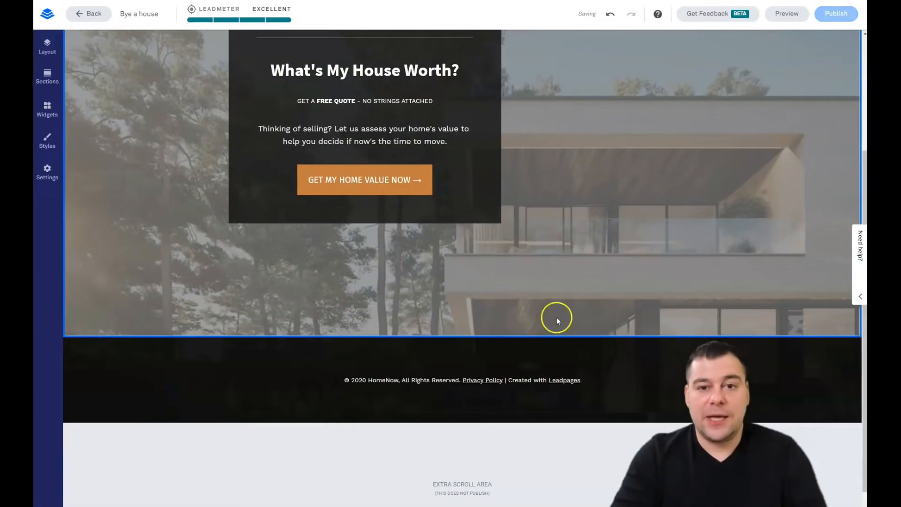
{"action": "scroll", "coordinate": [616, 254], "scroll_direction": "up", "scroll_amount": 4}
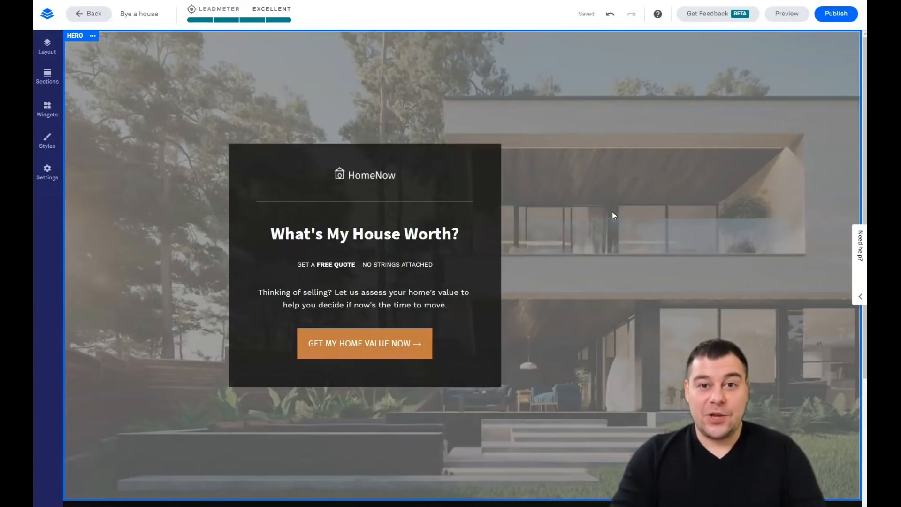
{"action": "left_click", "coordinate": [614, 215]}
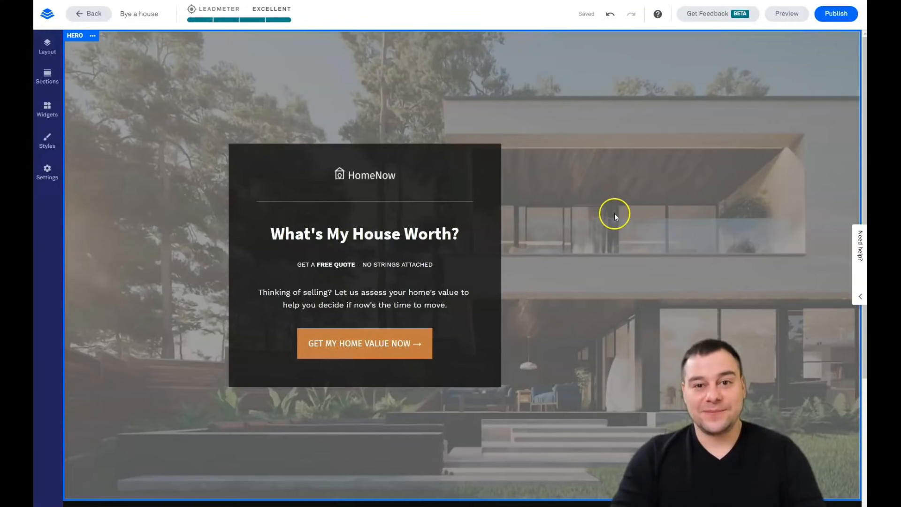